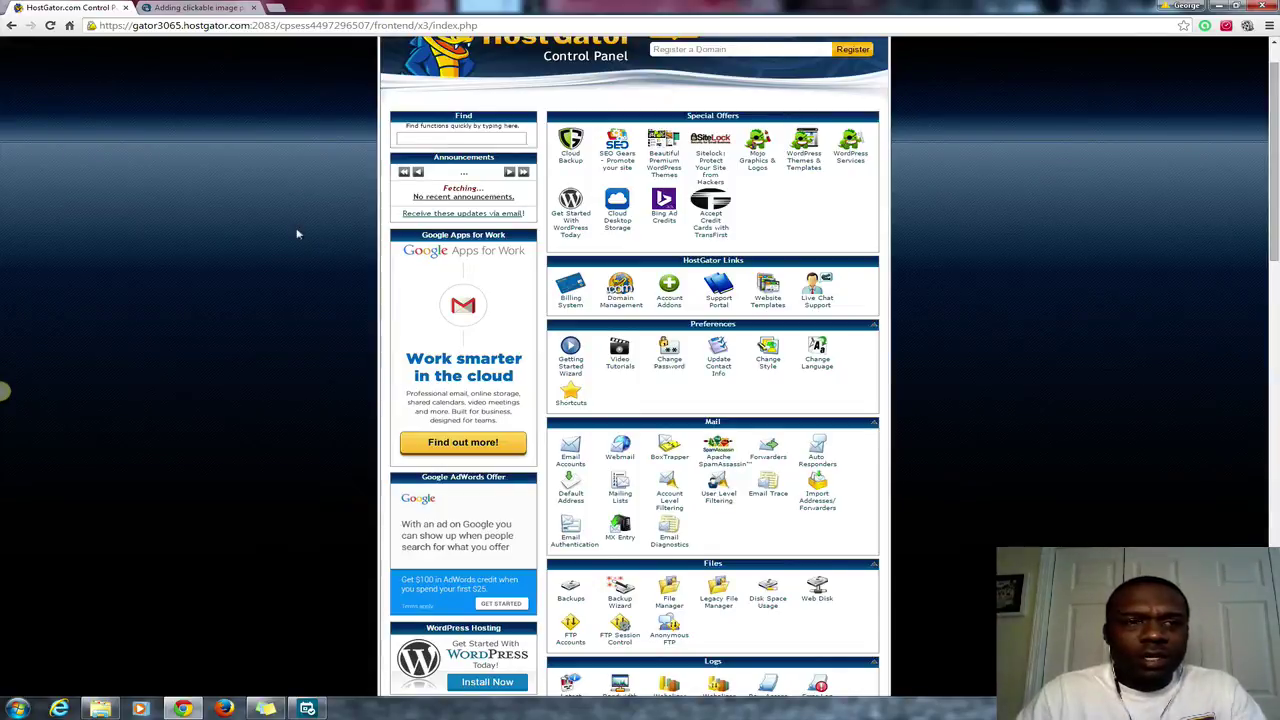
Step: Open the Mass Planner clickable-image article and scroll to the 'Get the files from here' paragraph
left_click(193, 8)
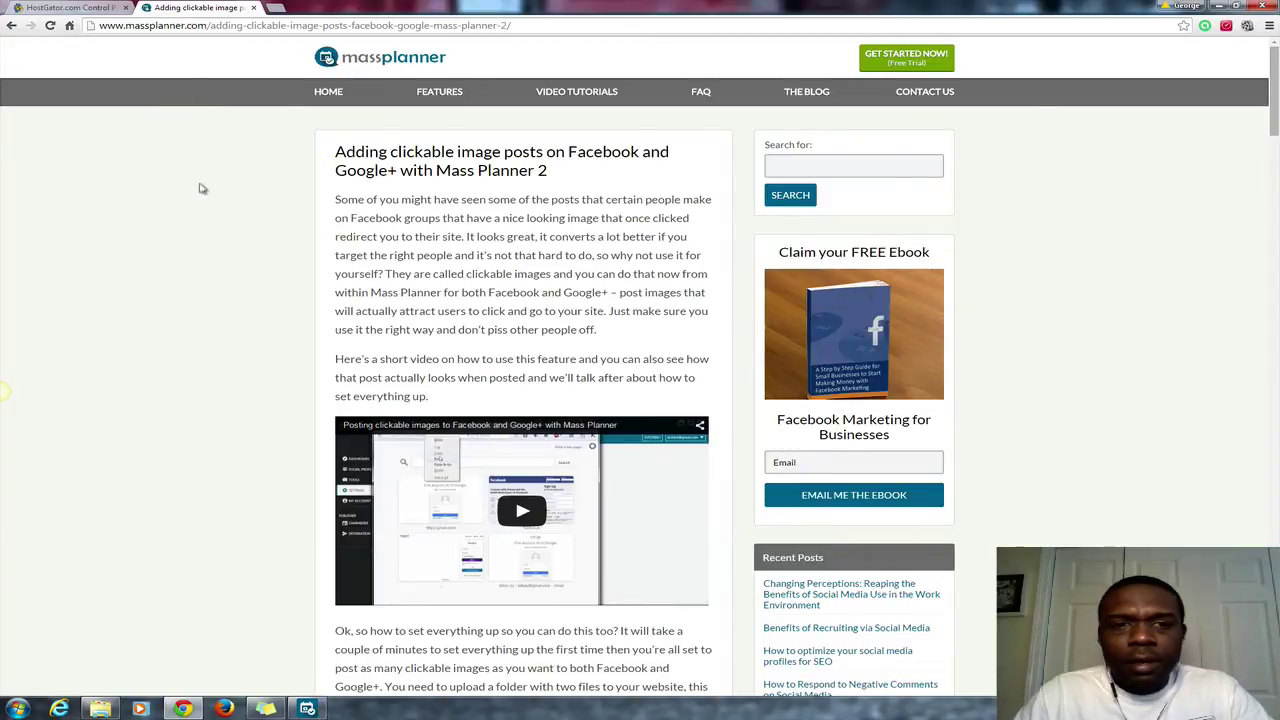
scroll(200, 188, "down", 1)
scroll(200, 188, "down", 4)
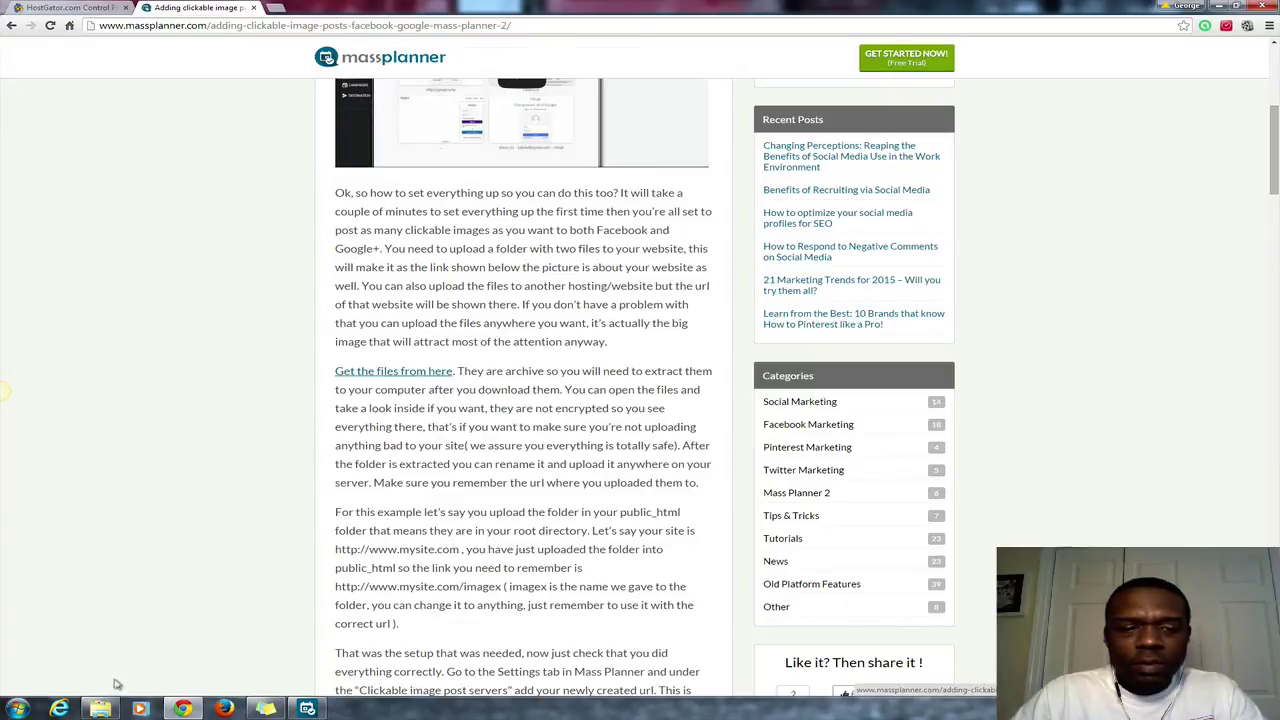
left_click(103, 708)
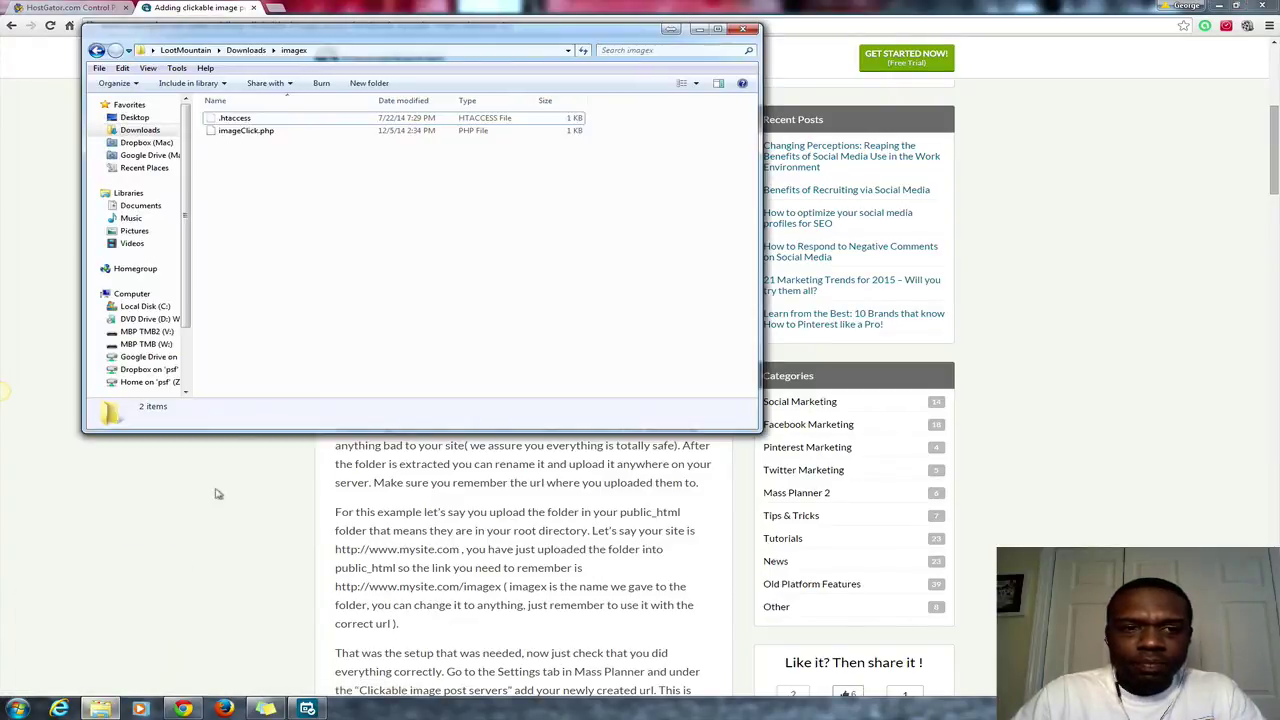
key("BackSpace")
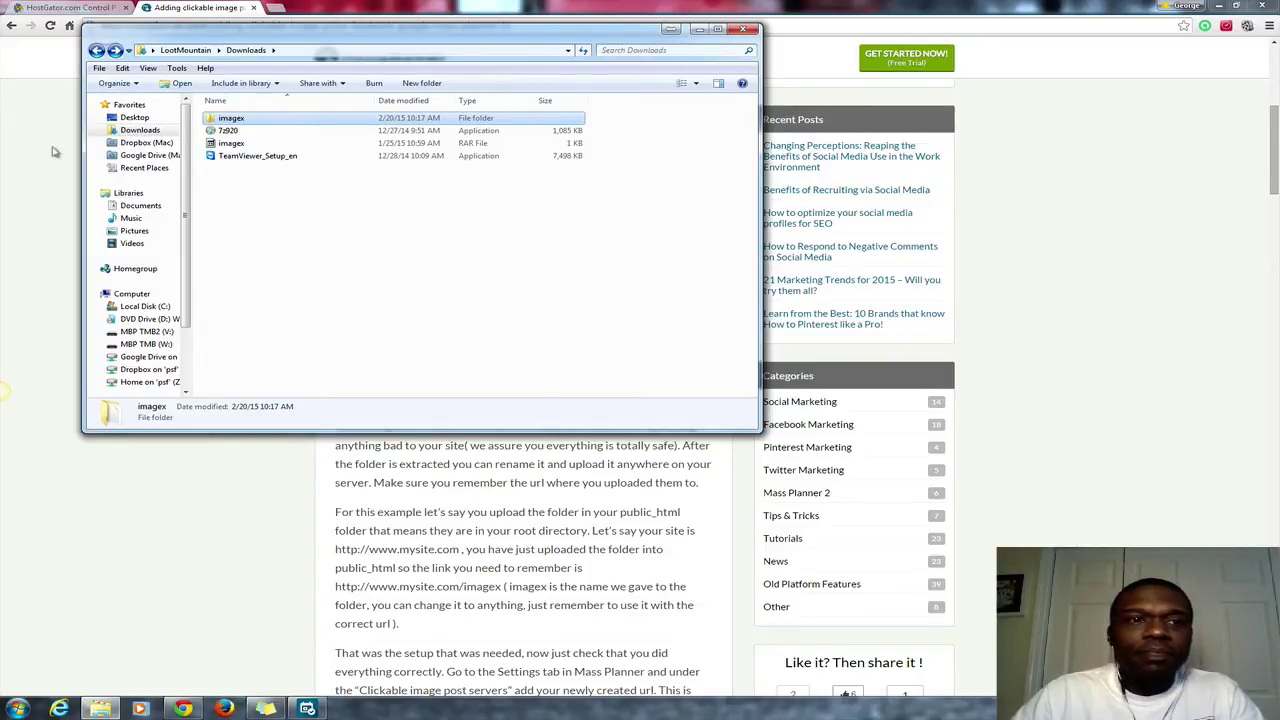
left_click(55, 152)
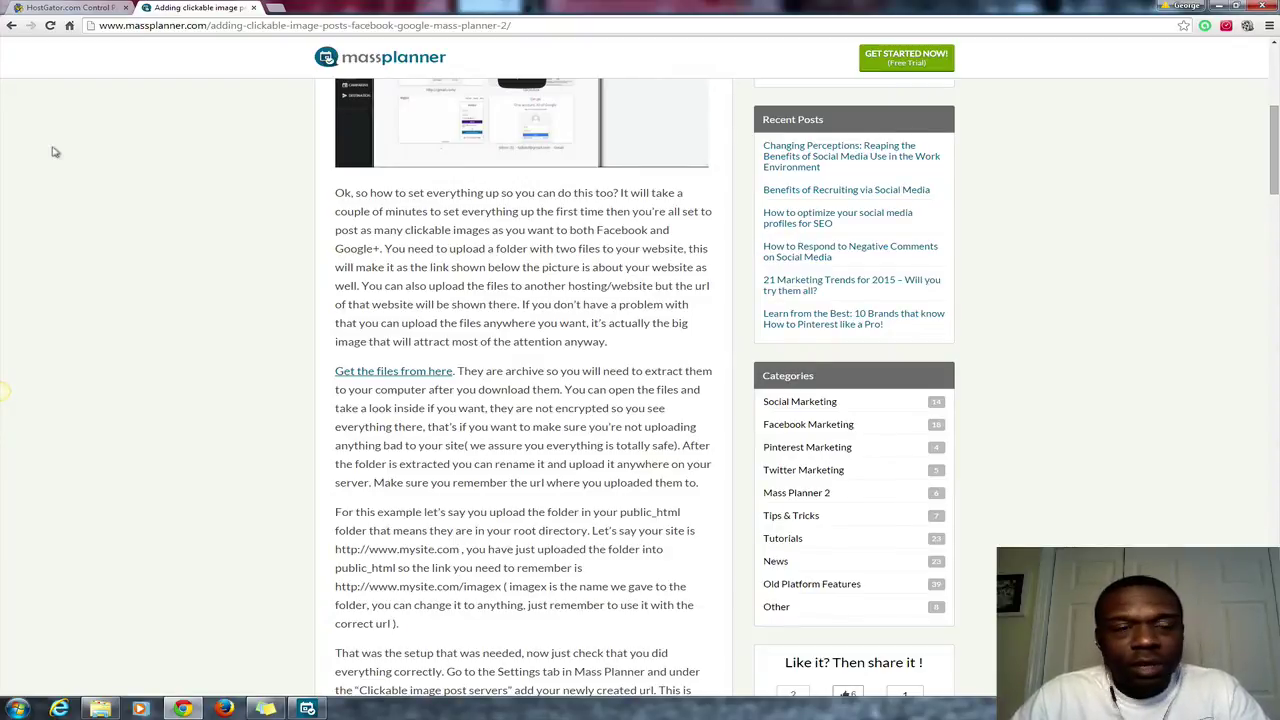
Step: From the HostGator control panel, open File Manager at the Home Directory
left_click(50, 9)
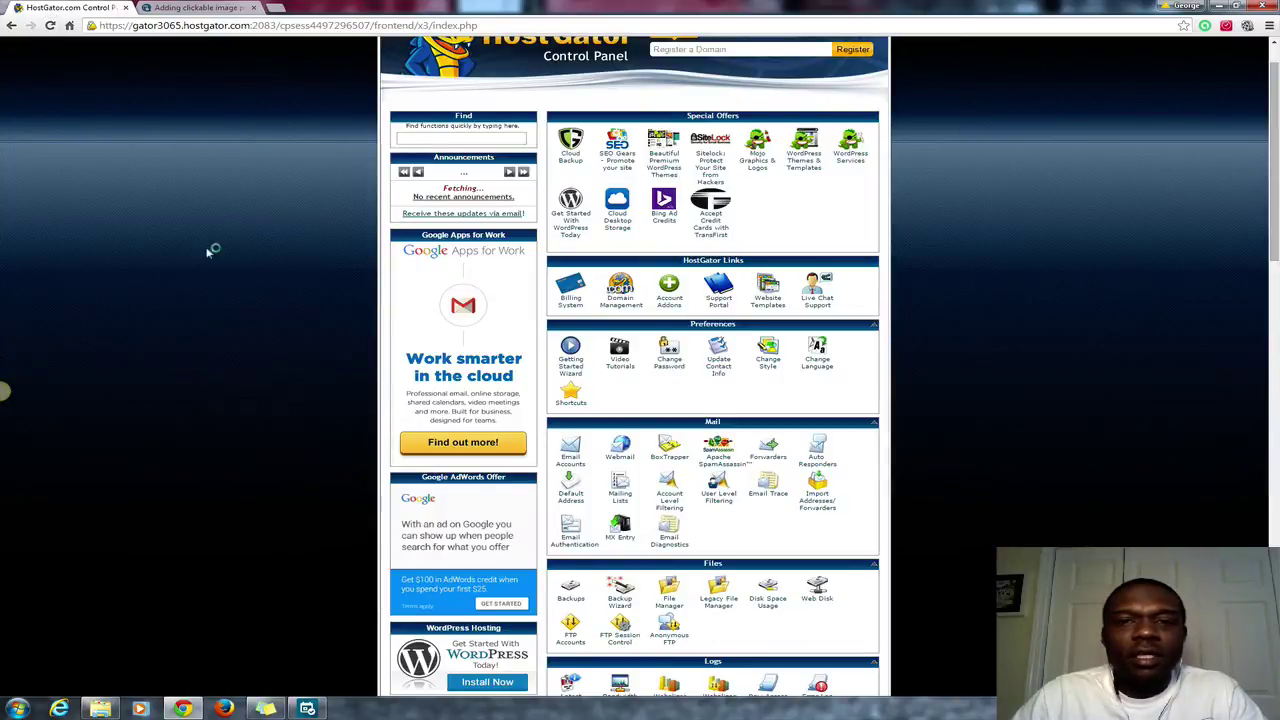
scroll(209, 249, "up", 1)
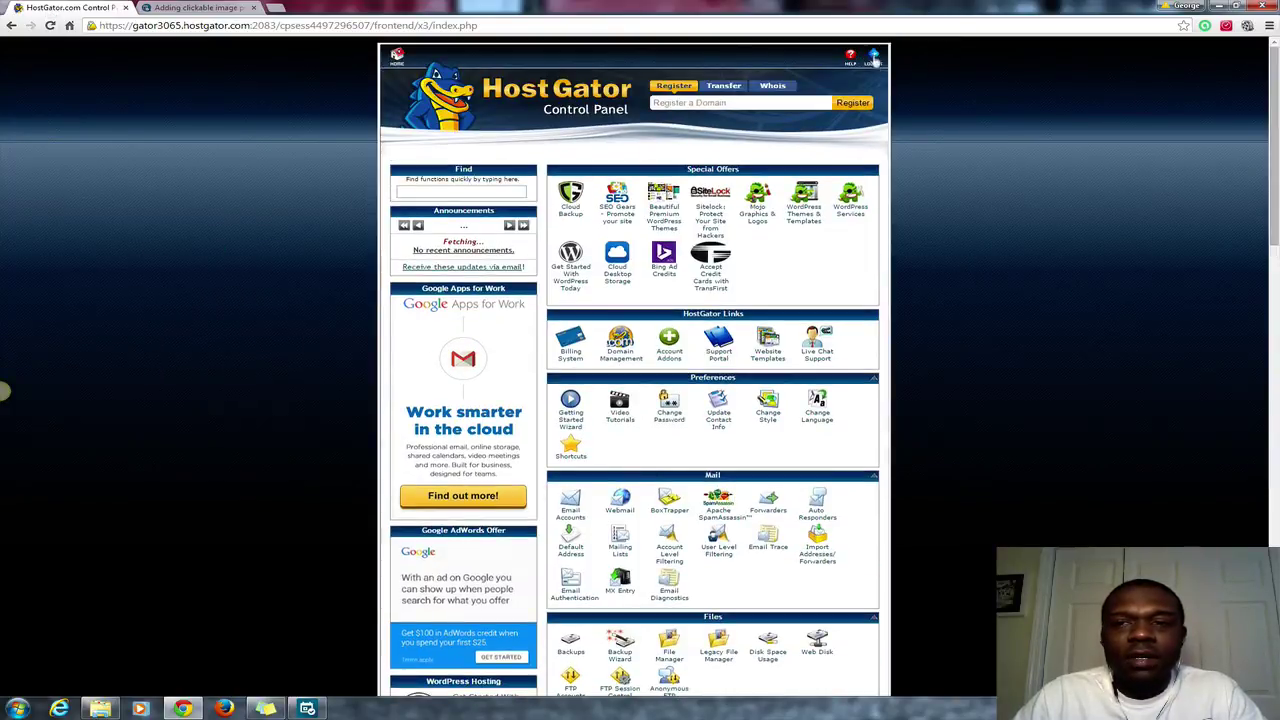
scroll(924, 144, "down", 3)
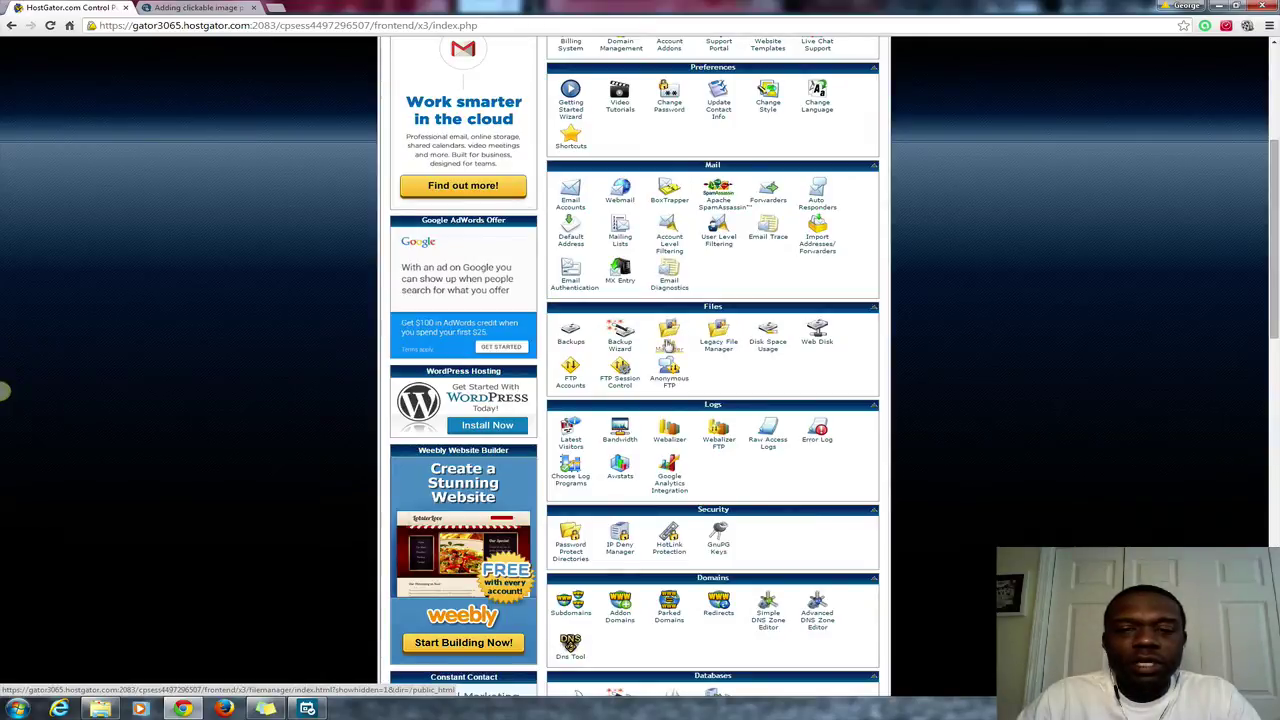
left_click(669, 343)
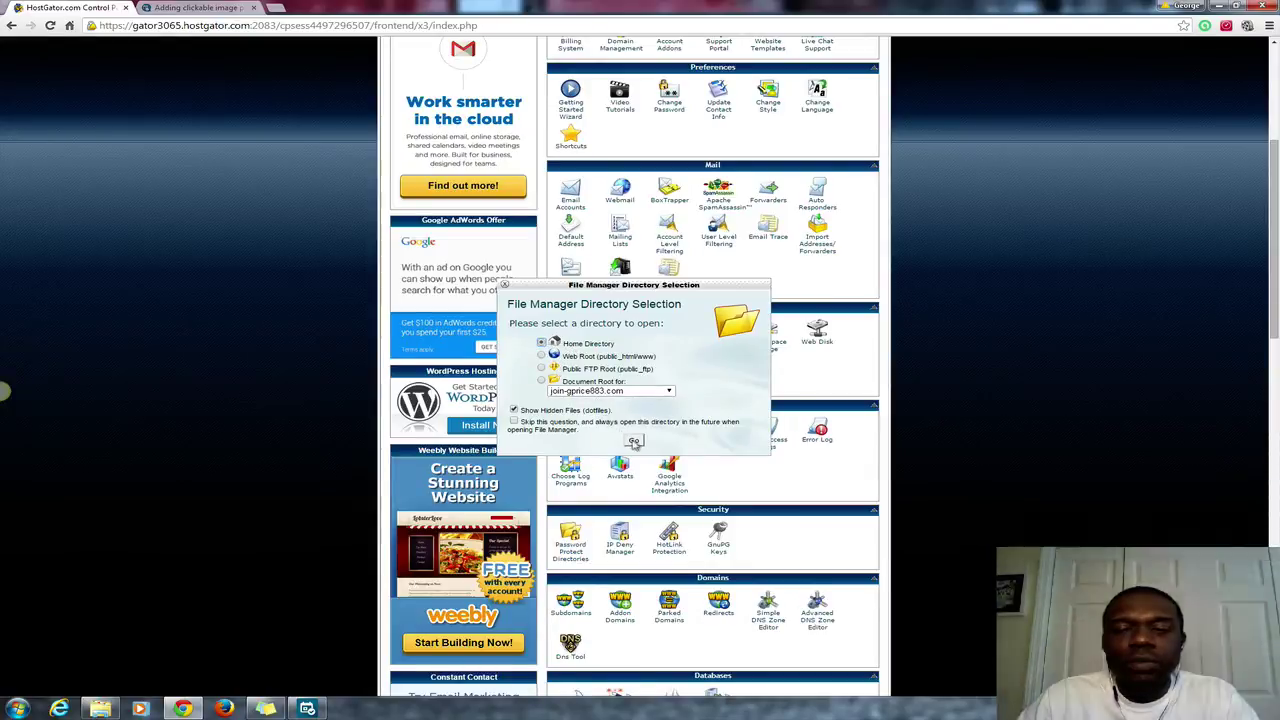
left_click(634, 442)
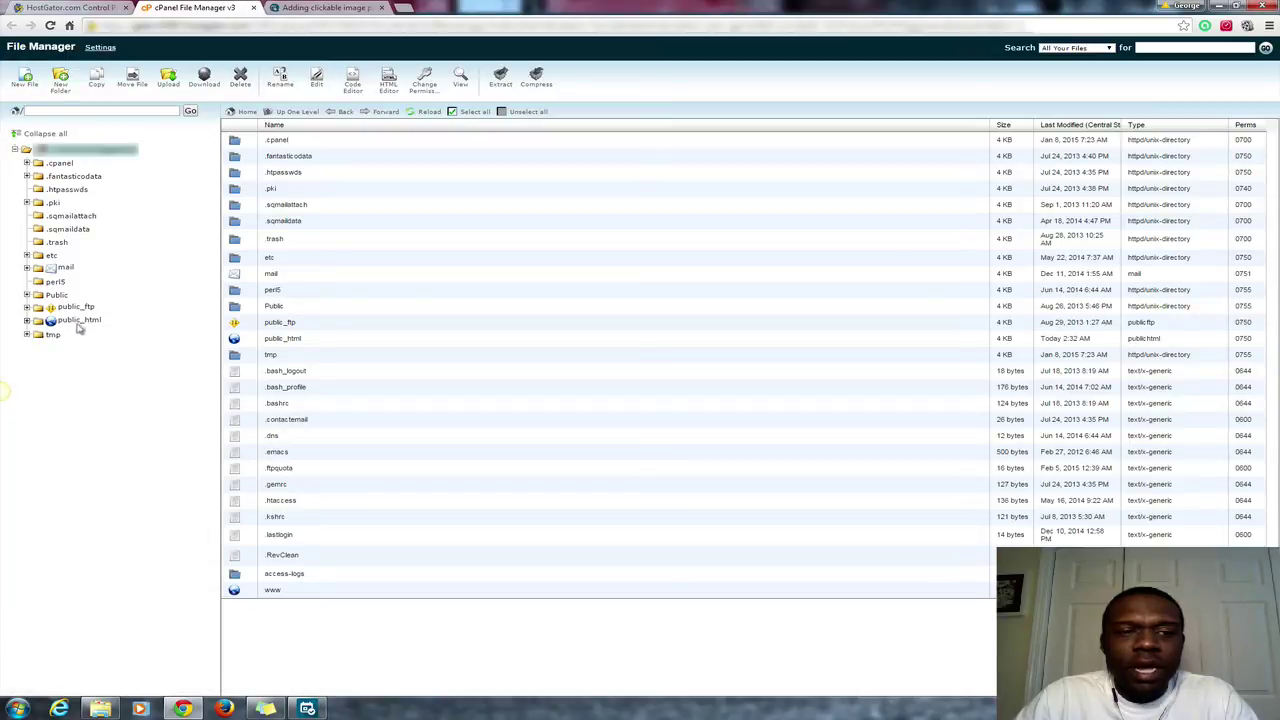
Step: Expand public_html and open the website's domain folder to list its contents
left_click(27, 321)
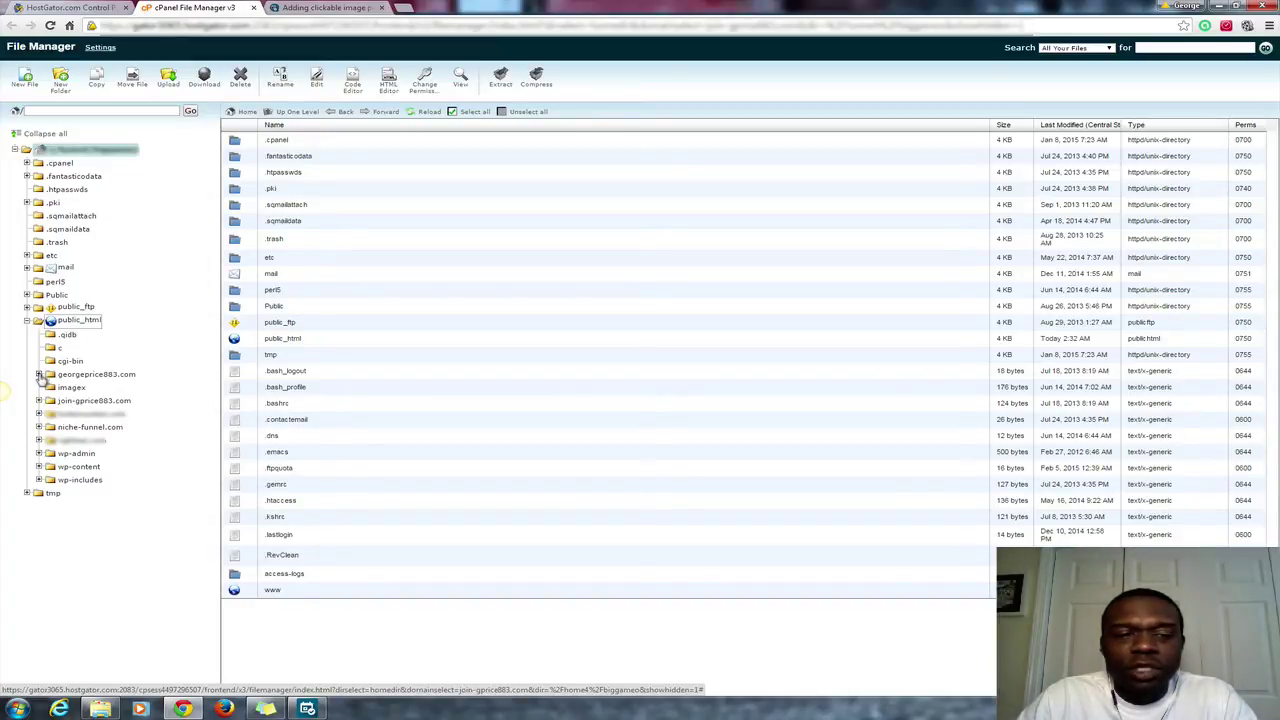
left_click(39, 374)
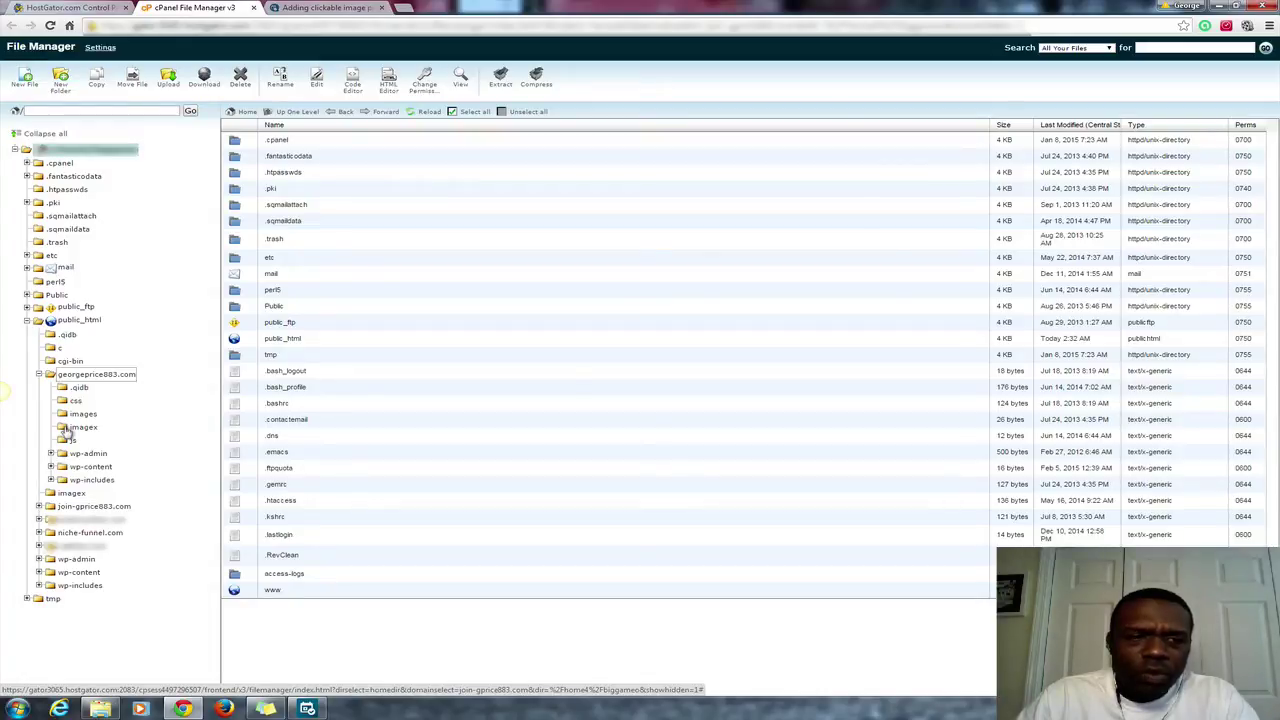
left_click(52, 375)
left_click(53, 376)
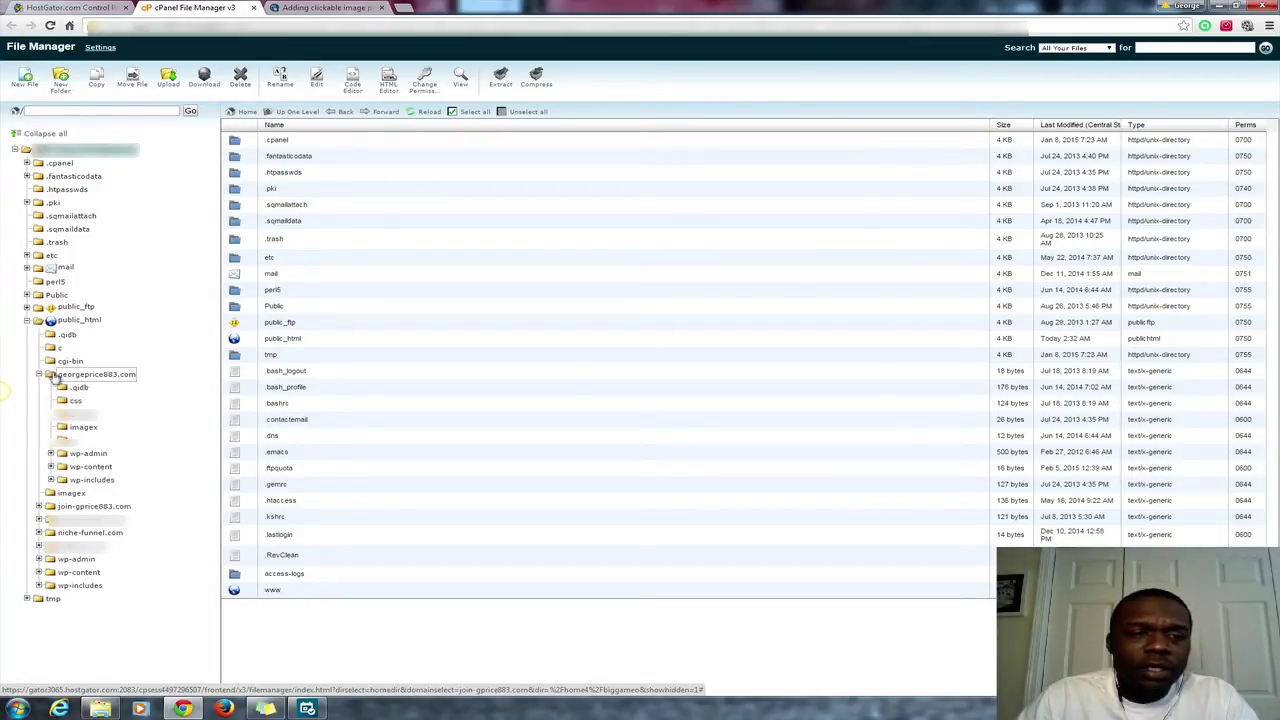
left_click(84, 374)
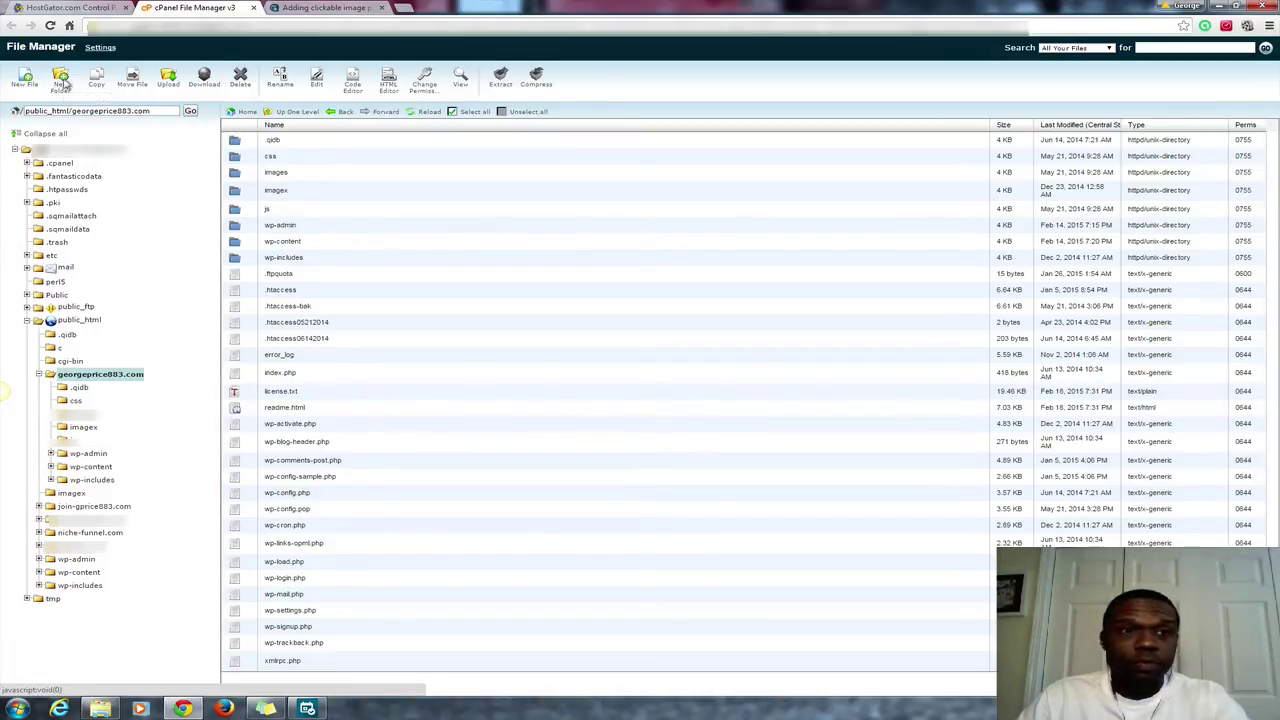
Step: Create a folder named testx inside the domain folder and open it
left_click(65, 85)
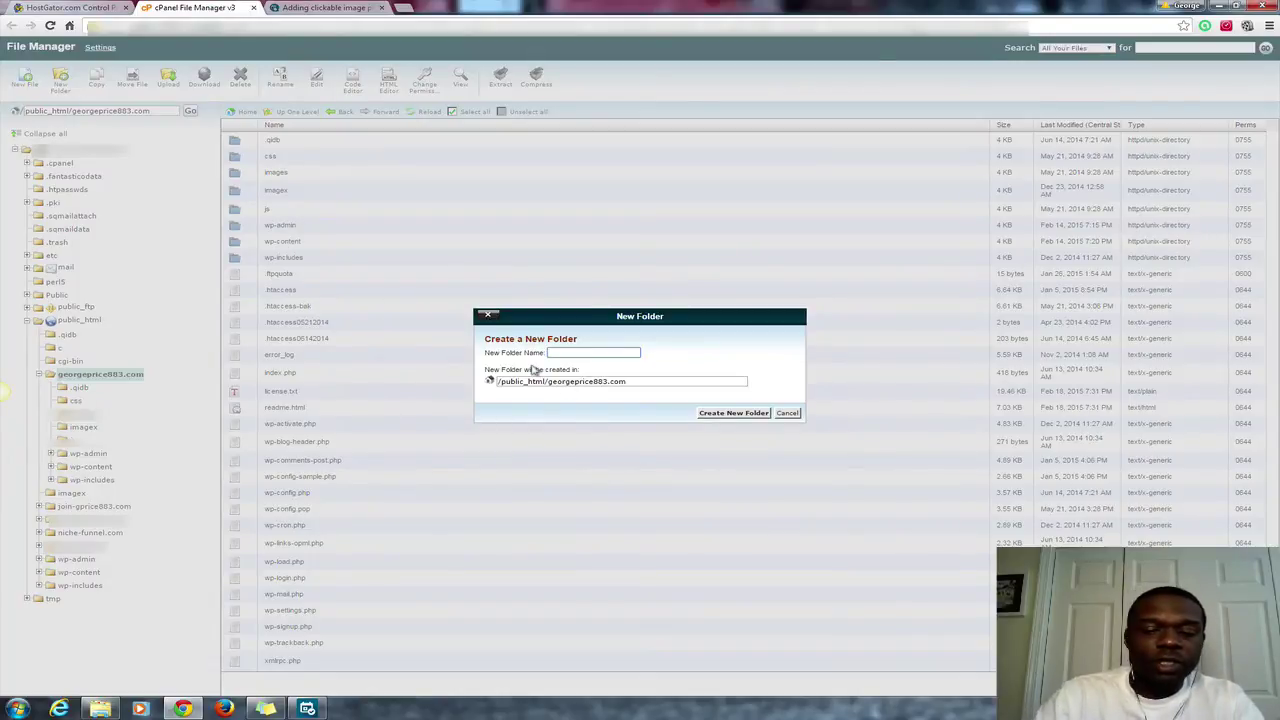
type("testx")
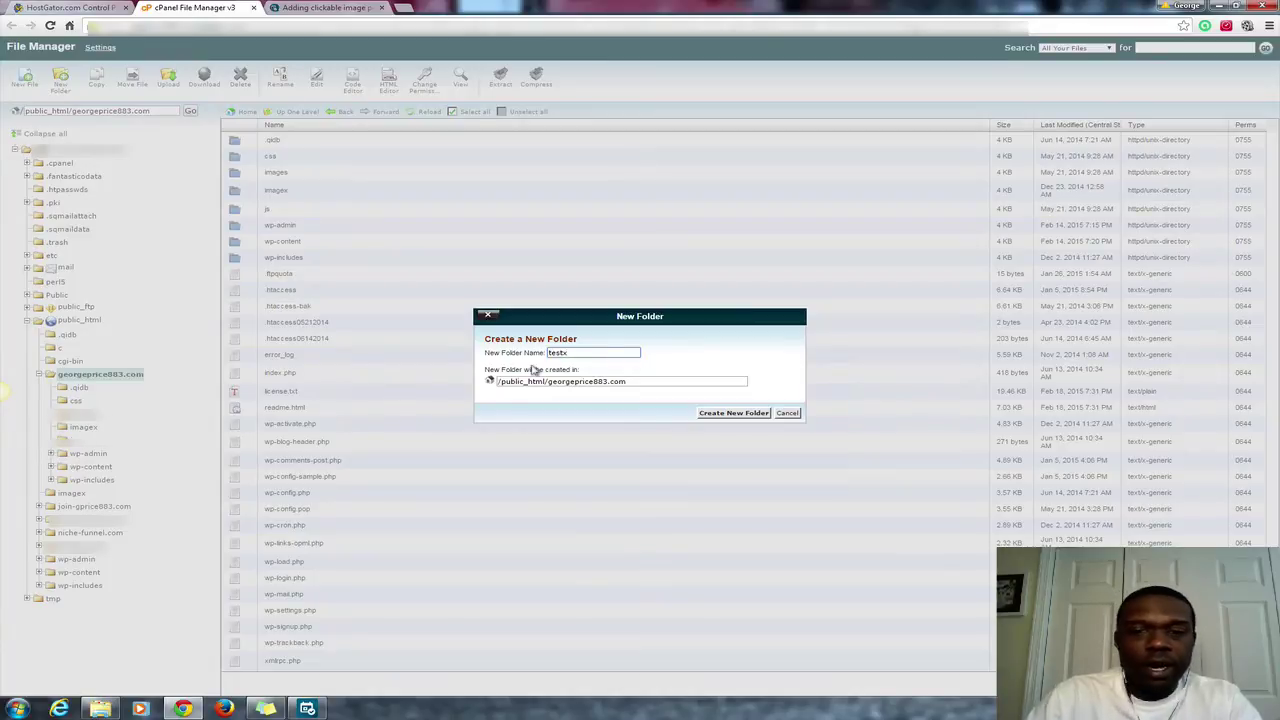
left_click(735, 413)
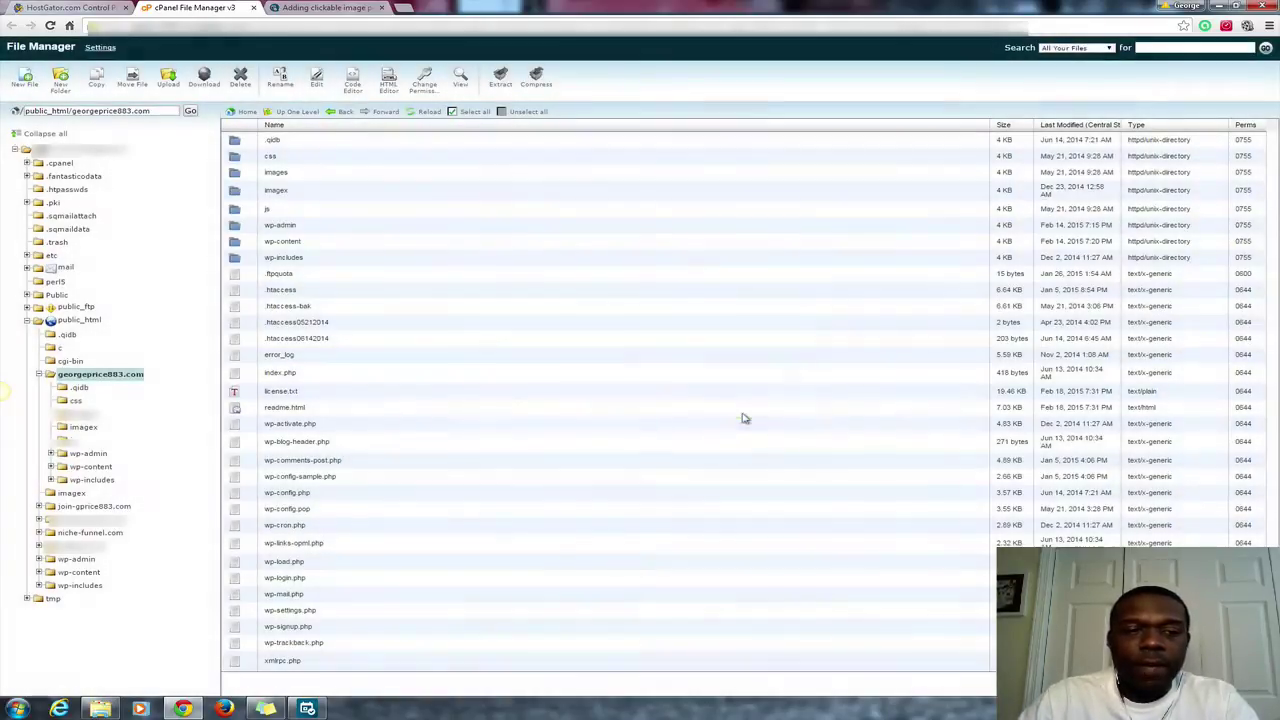
left_click(79, 454)
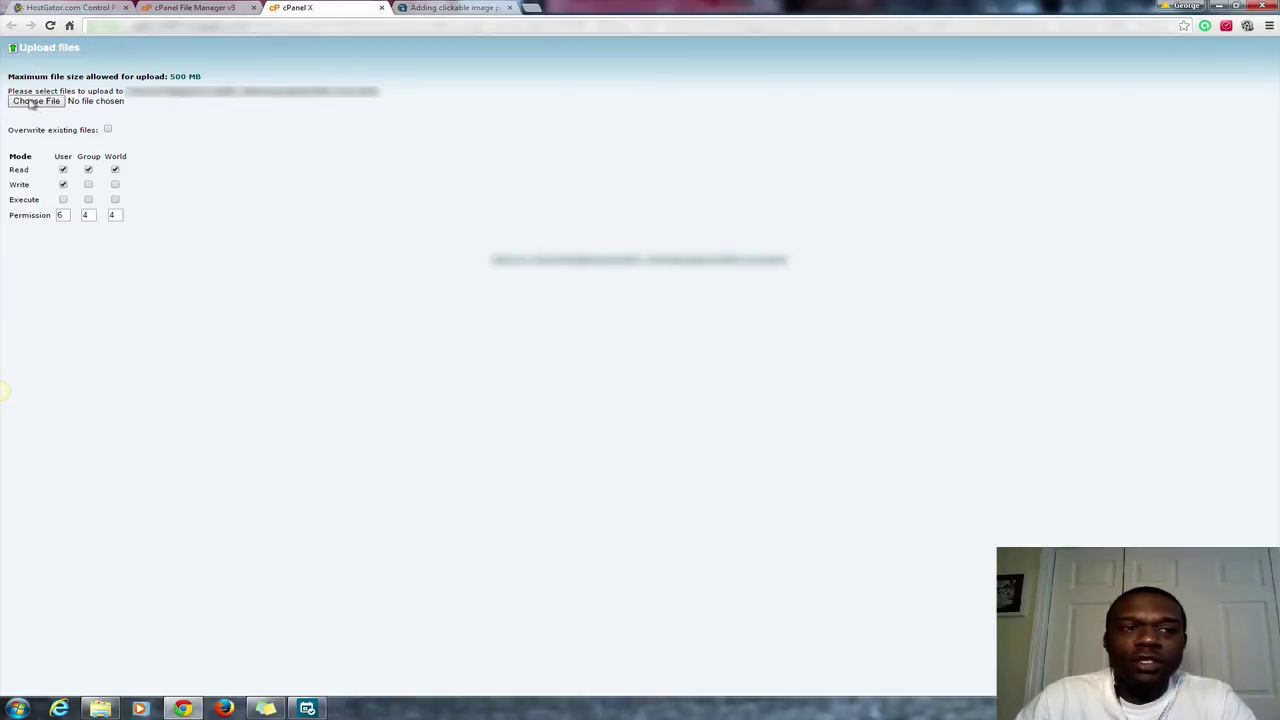
Step: Upload the .htaccess file from the local imagex folder to testx
left_click(35, 102)
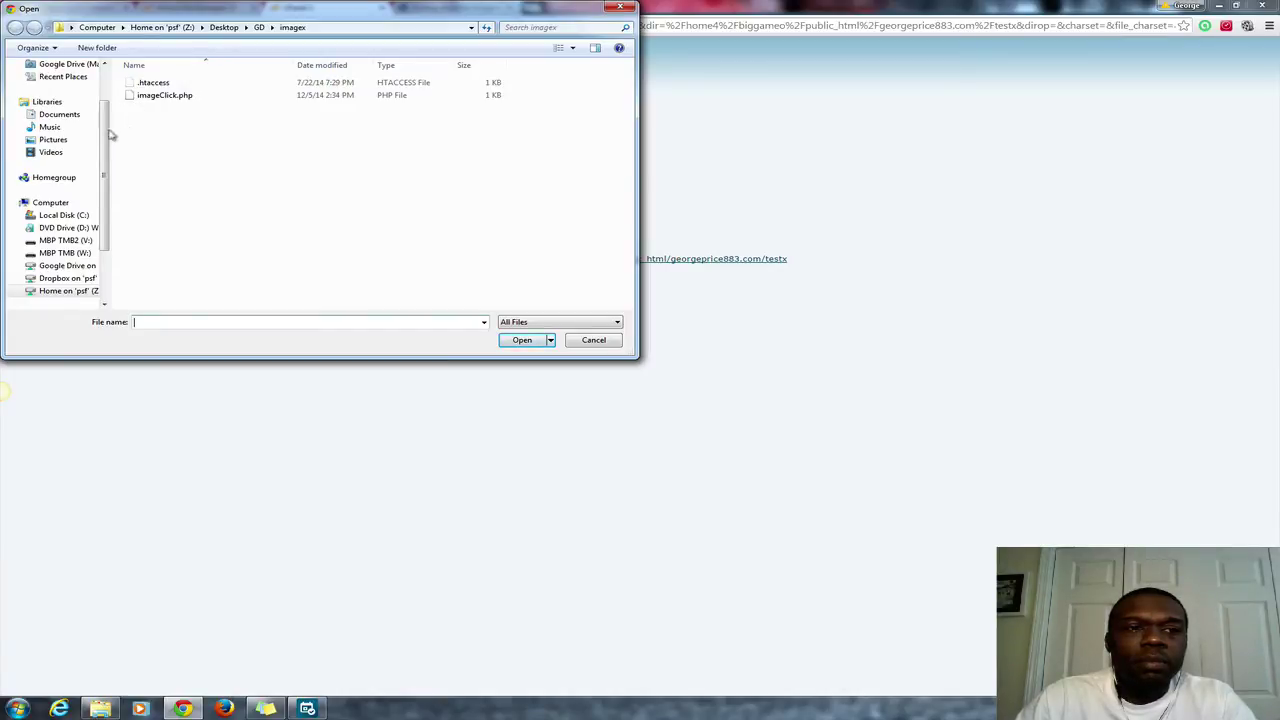
scroll(108, 132, "up", 2)
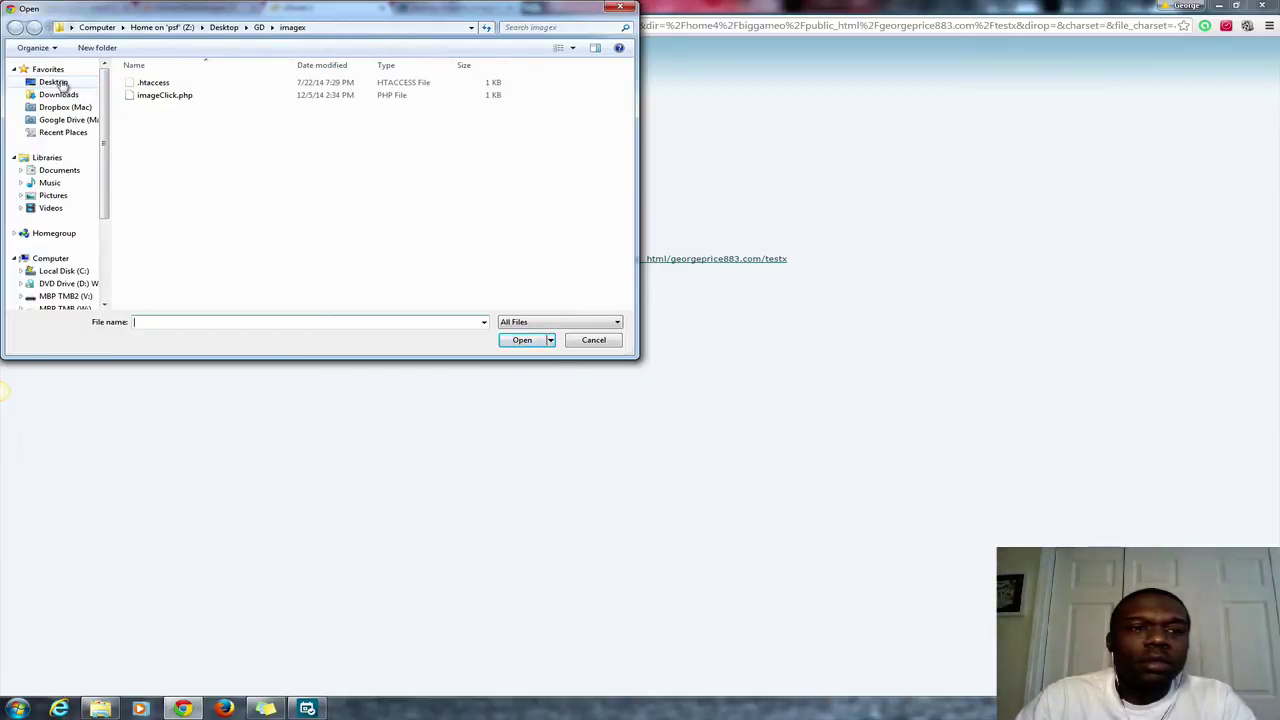
left_click(157, 99)
key("Up")
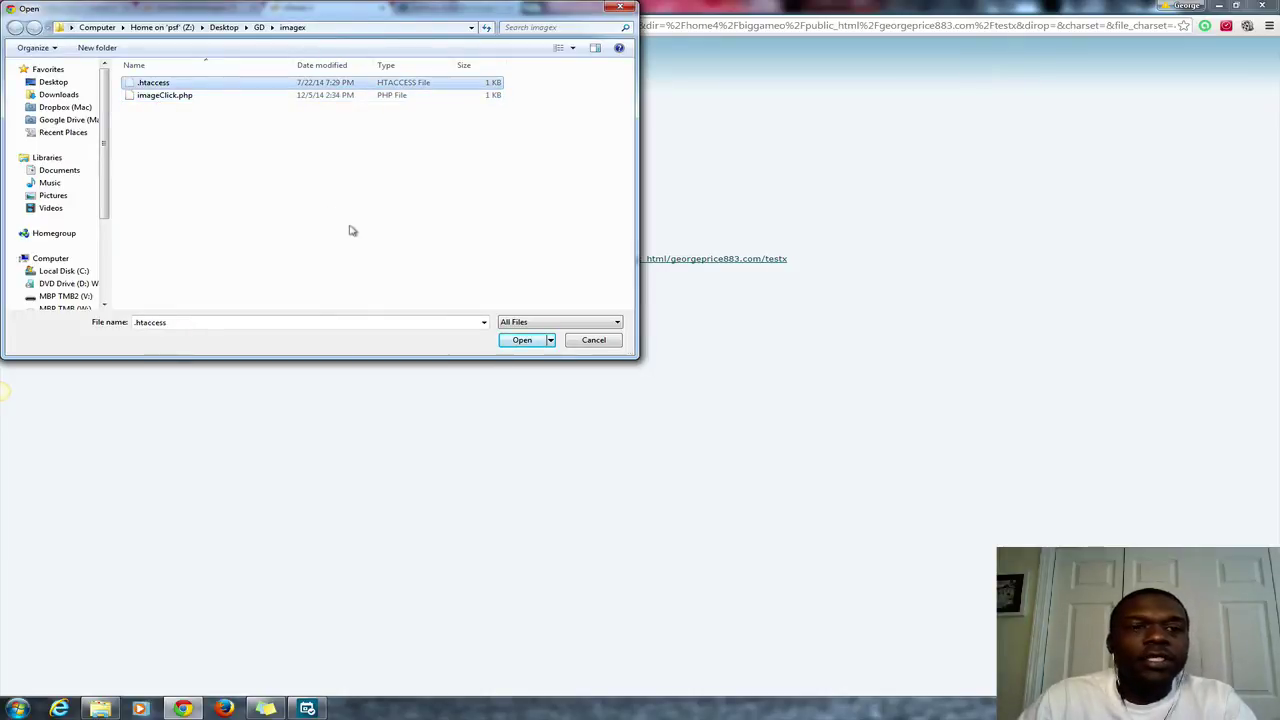
left_click(518, 340)
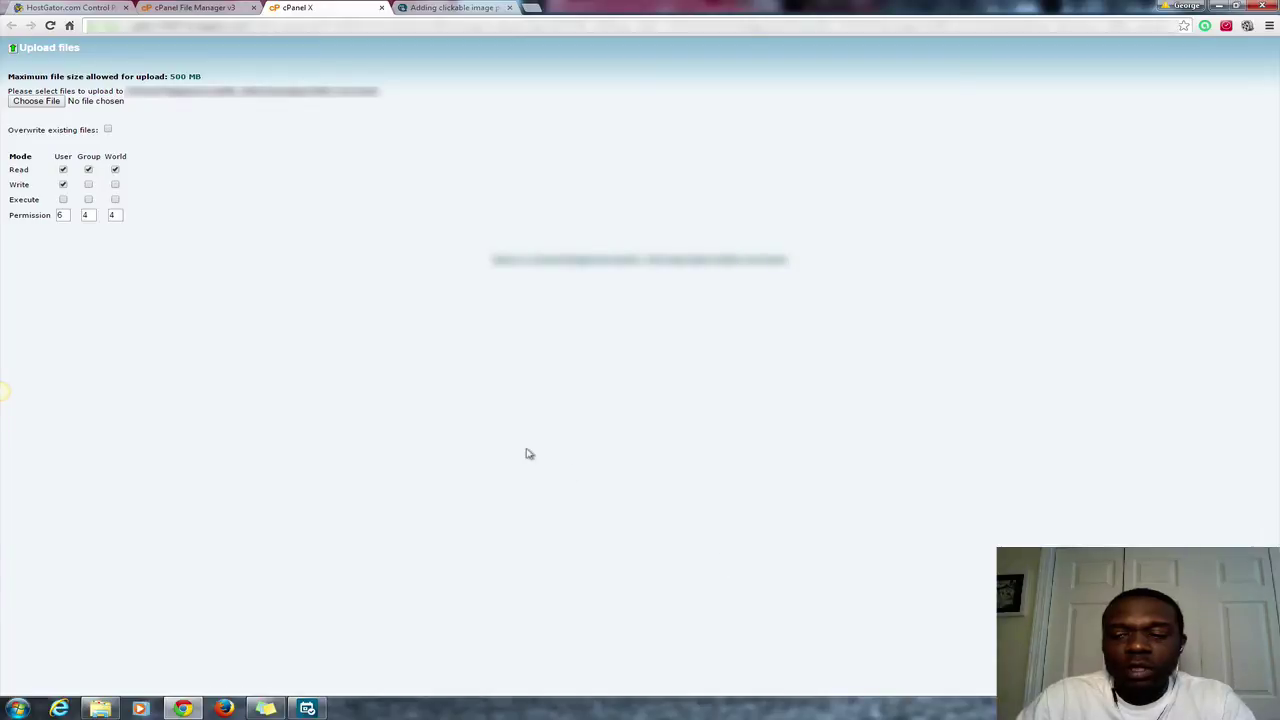
Step: Upload imageClick.php to the testx folder as well
left_click(36, 104)
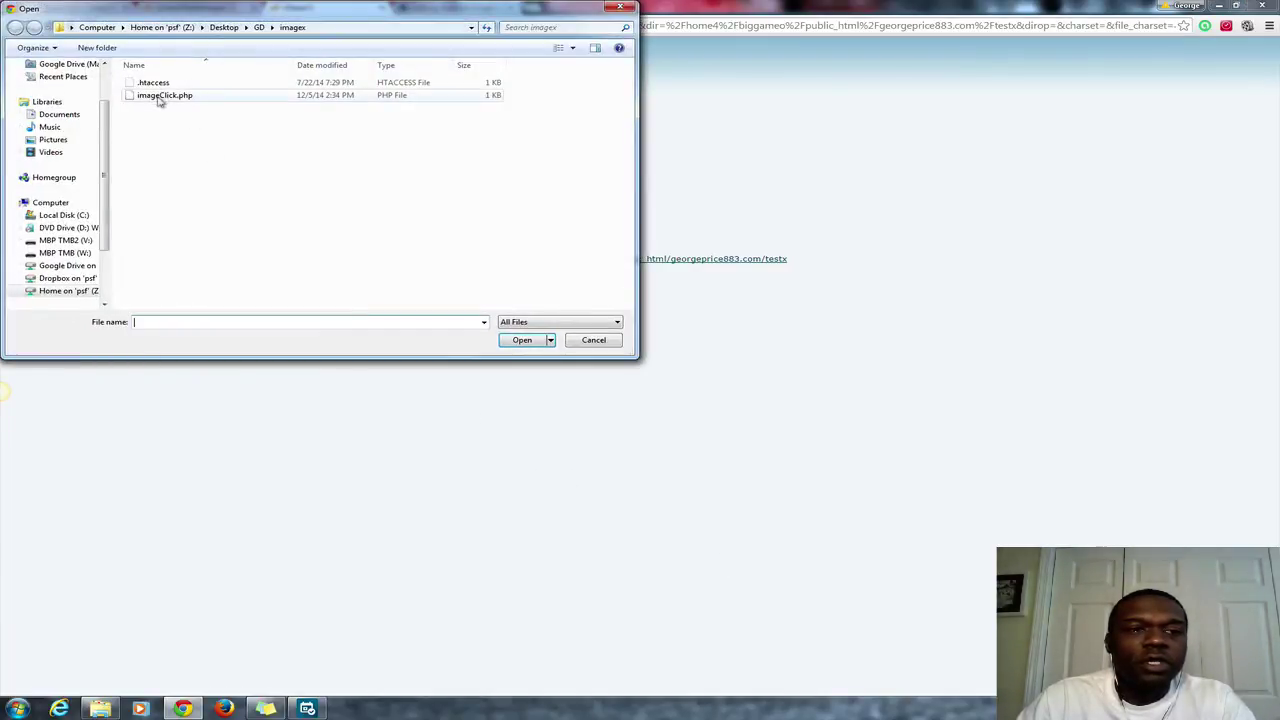
left_click(160, 97)
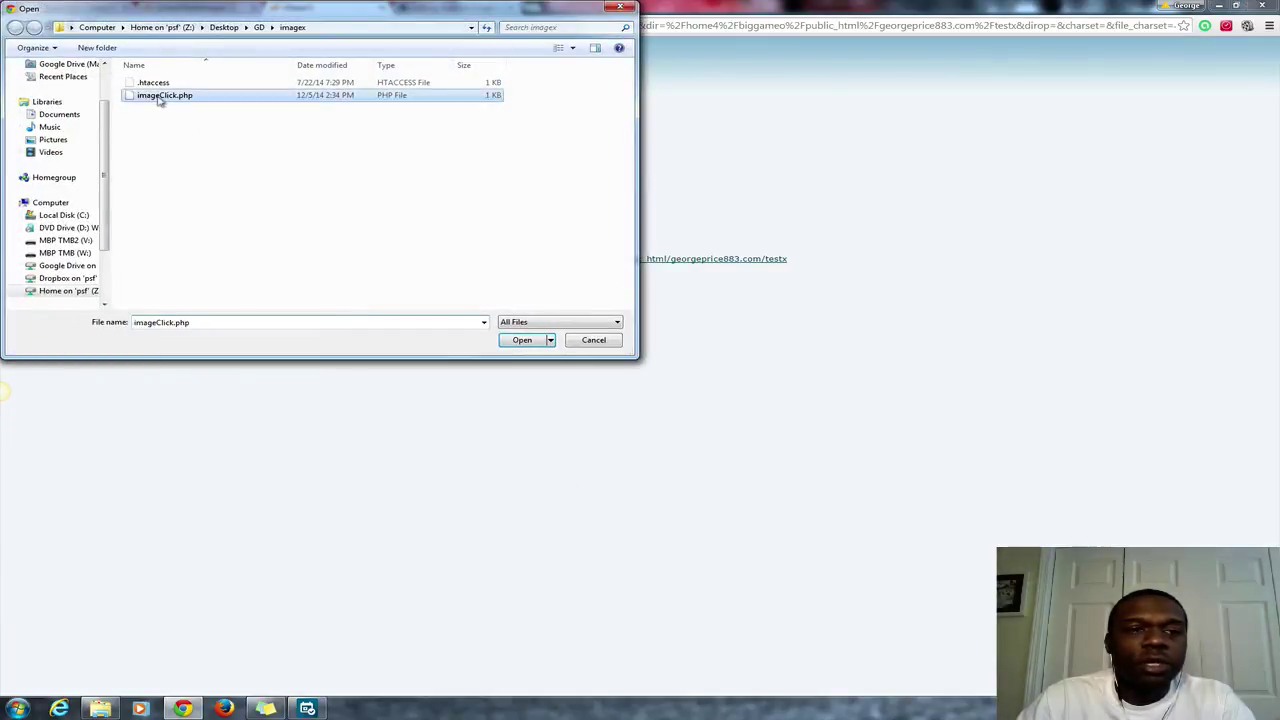
left_click(521, 340)
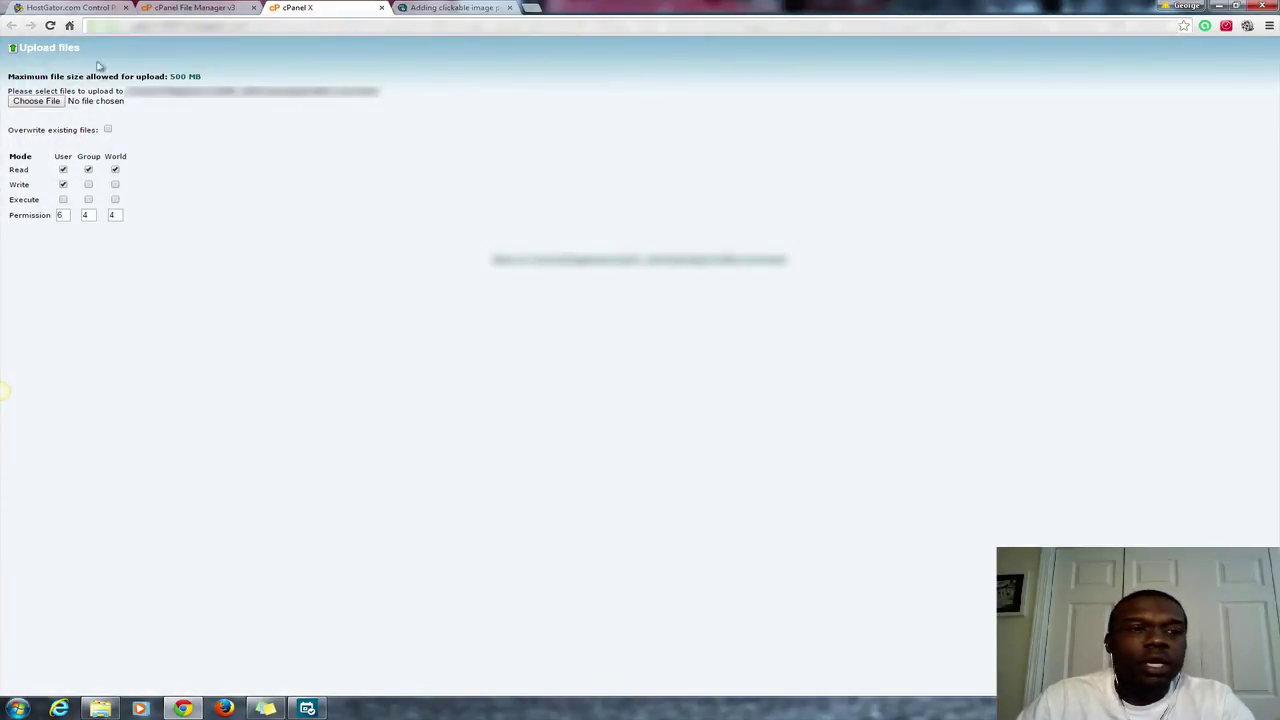
Step: Refresh testx to show the uploaded files, then copy its domain/testx folder path
left_click(381, 8)
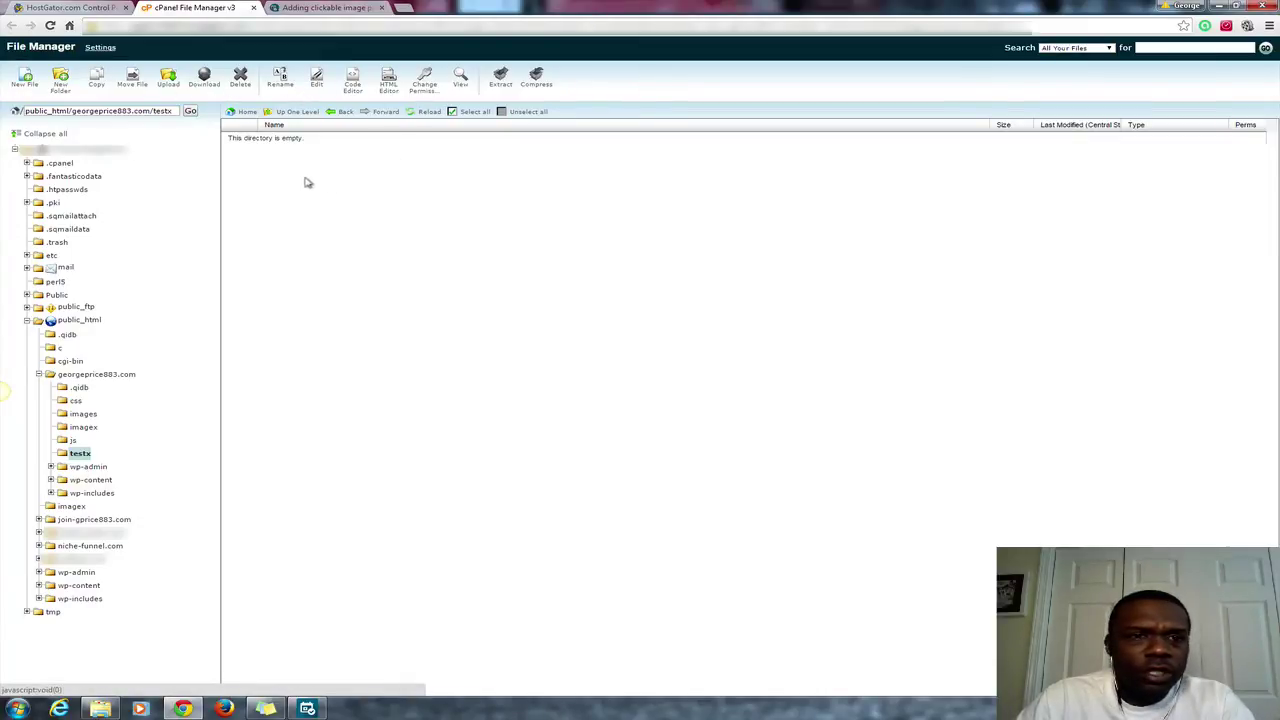
left_click(418, 113)
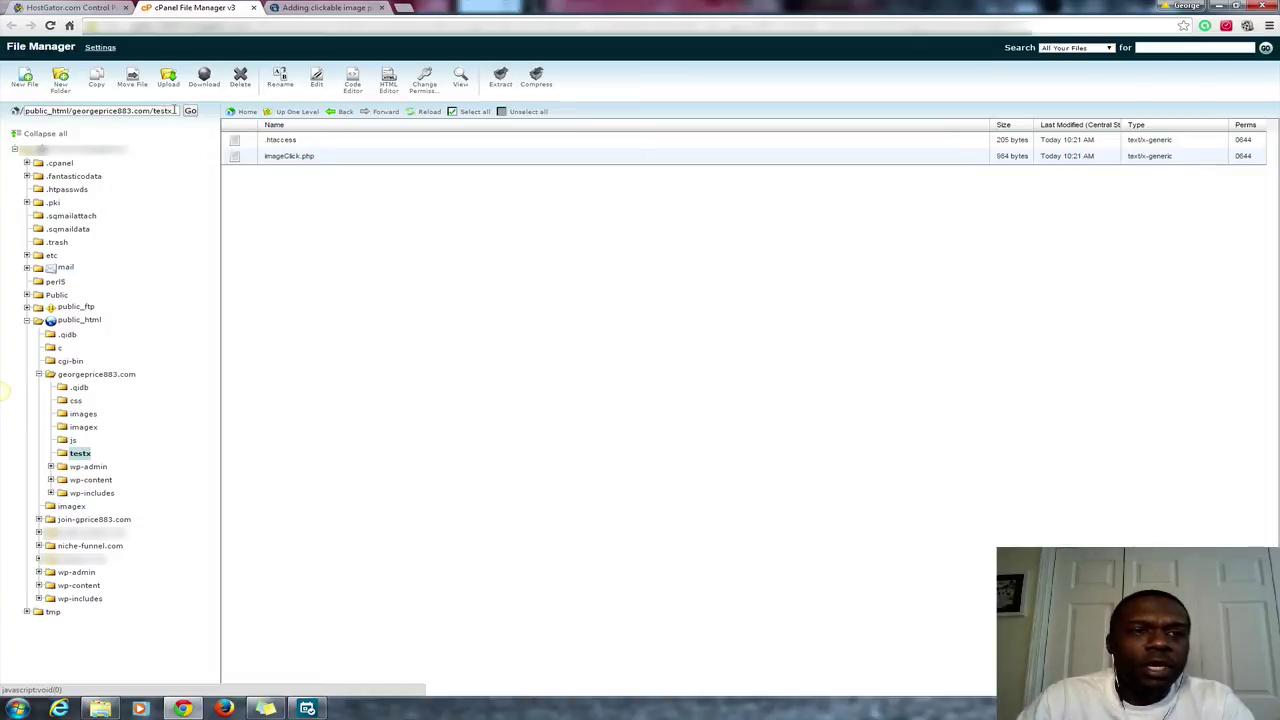
left_click_drag(174, 110, 92, 113)
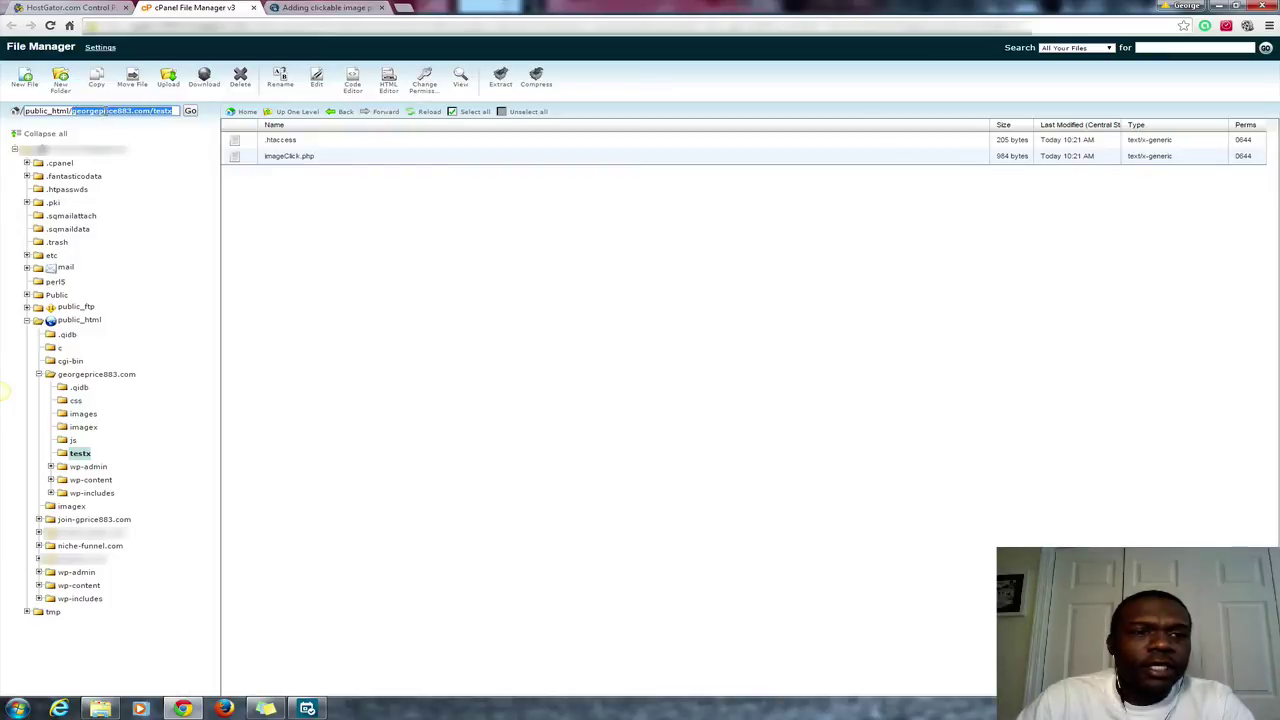
right_click(106, 111)
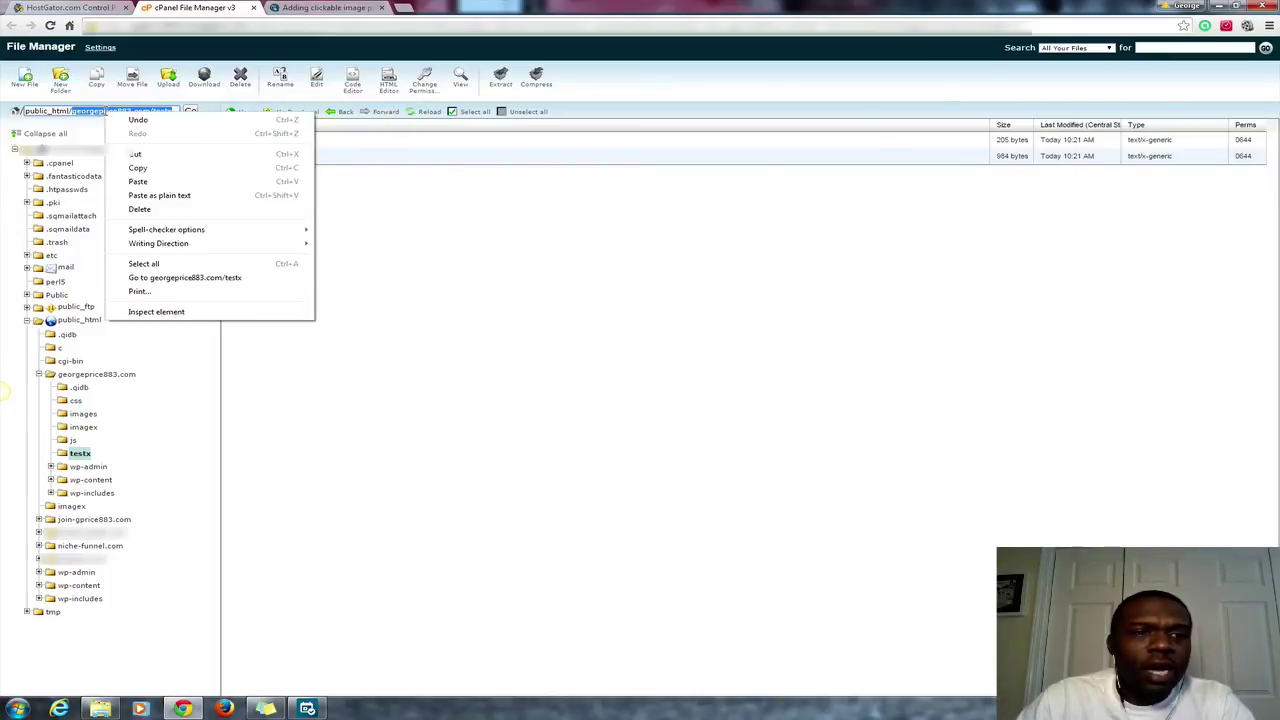
left_click(141, 168)
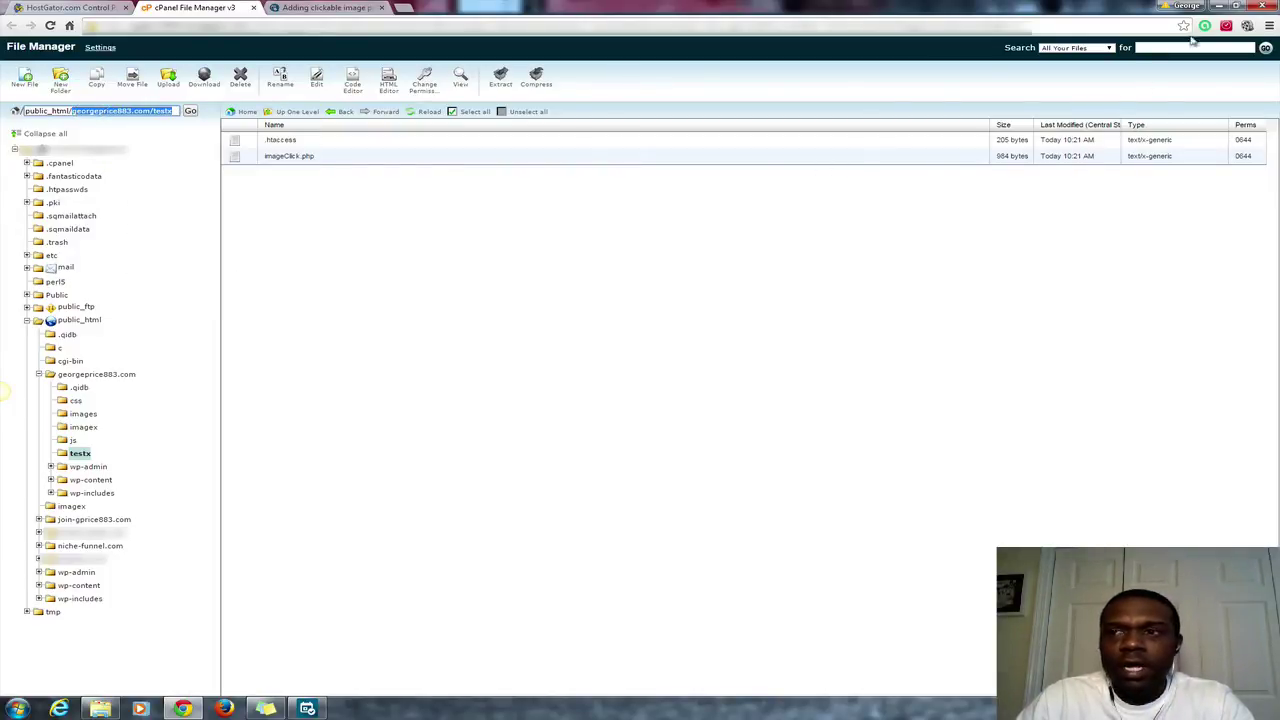
left_click(1220, 9)
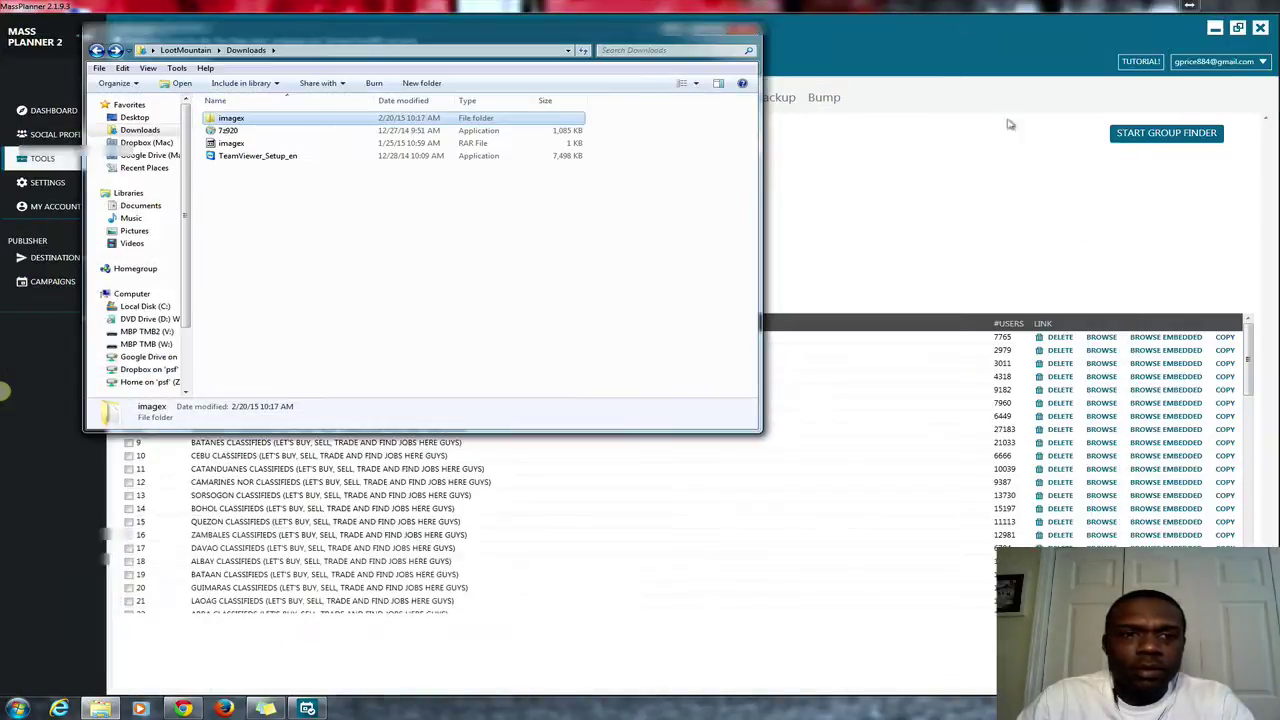
left_click(855, 60)
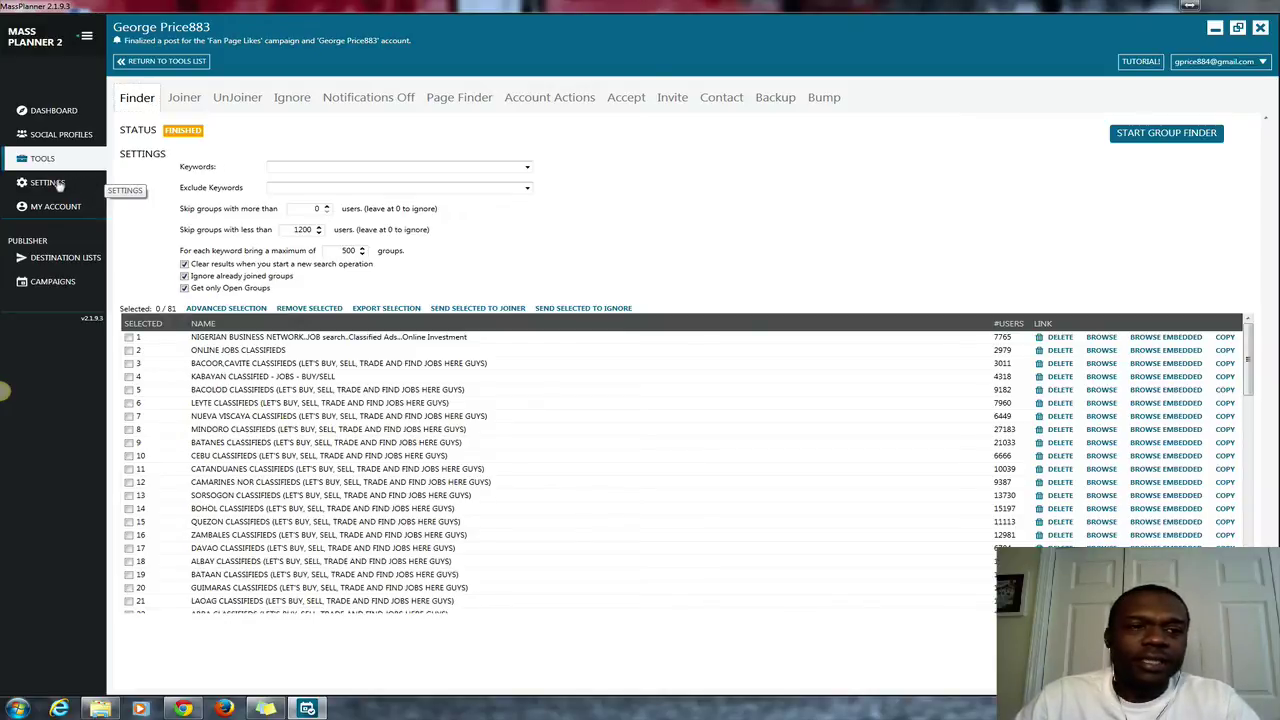
left_click(46, 182)
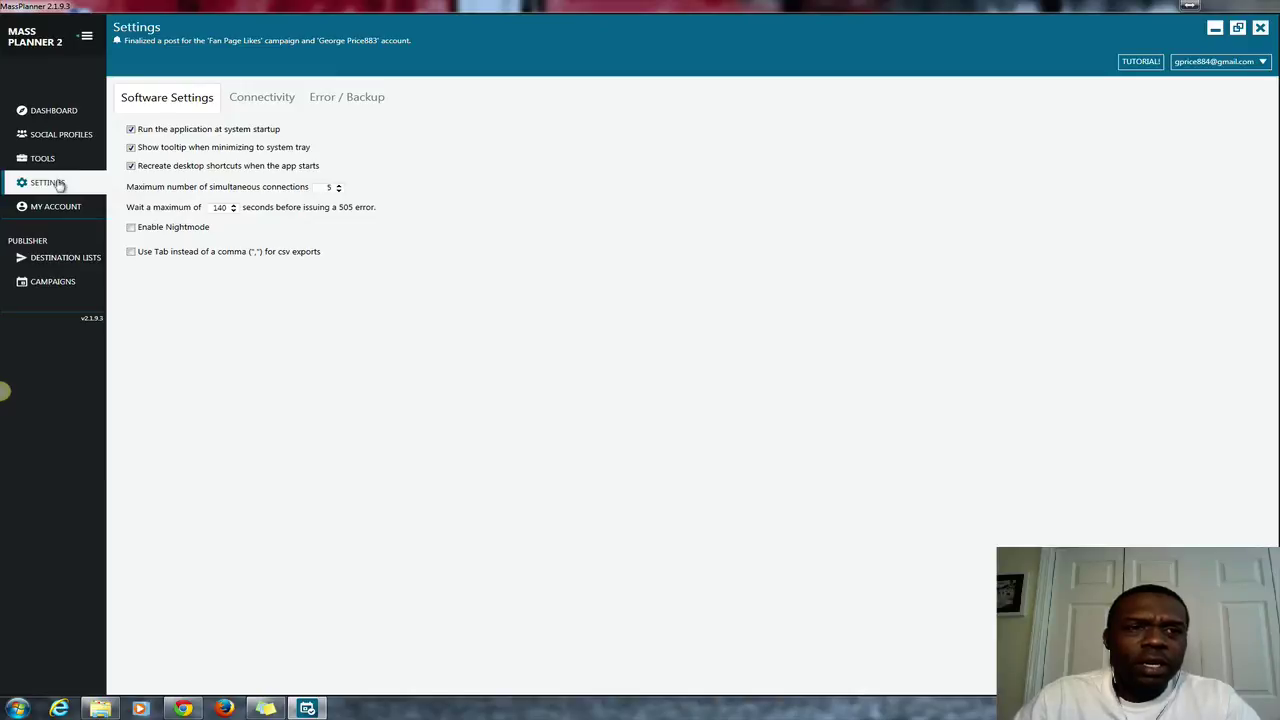
left_click(258, 101)
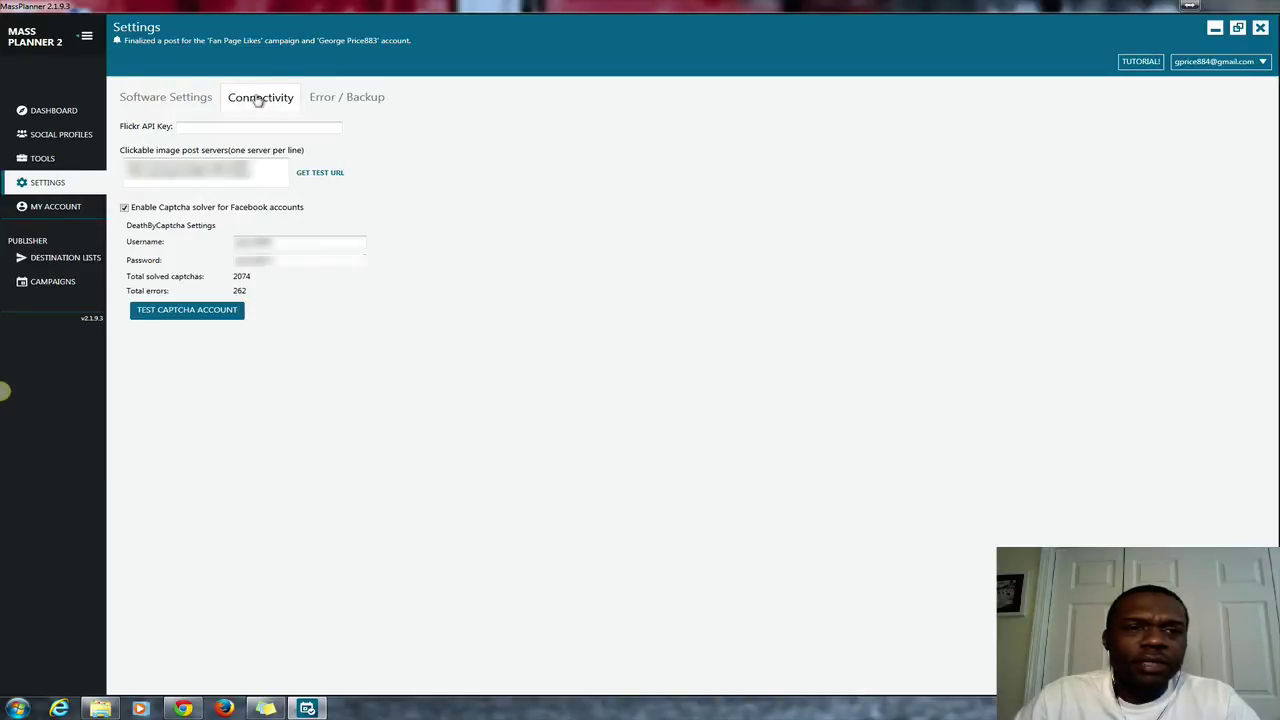
left_click(257, 172)
key("Return")
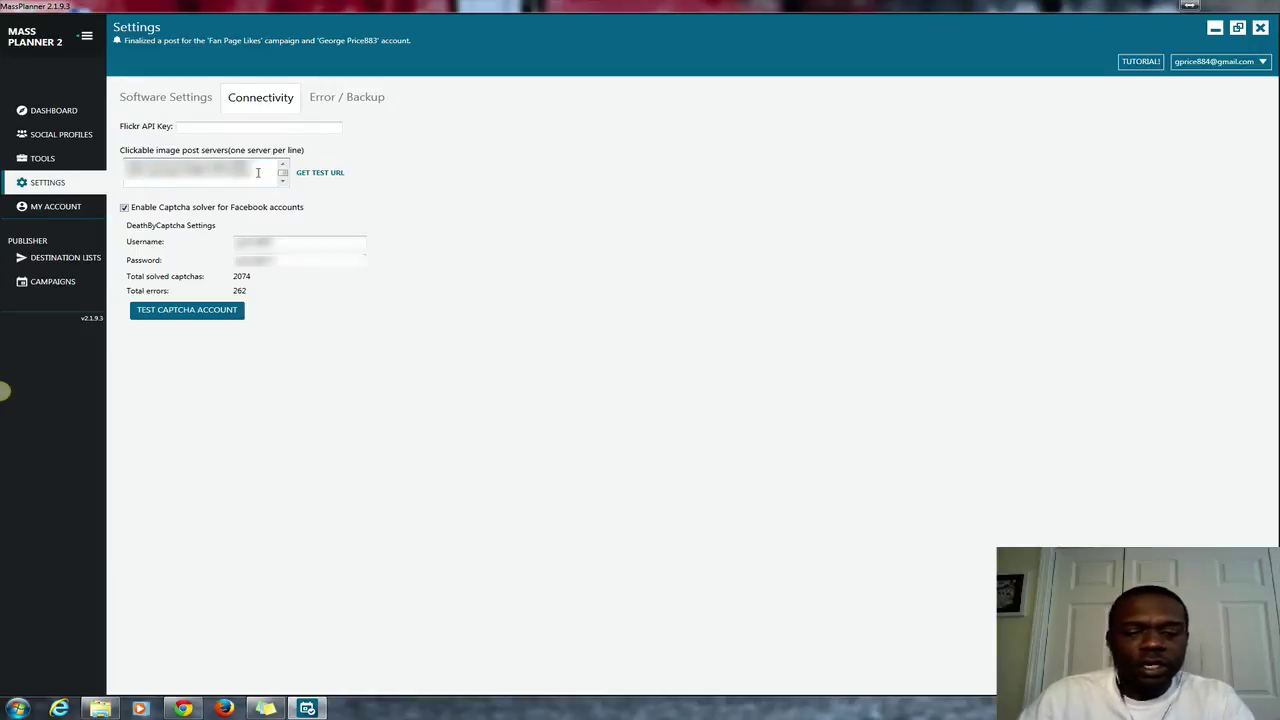
key("ctrl+v")
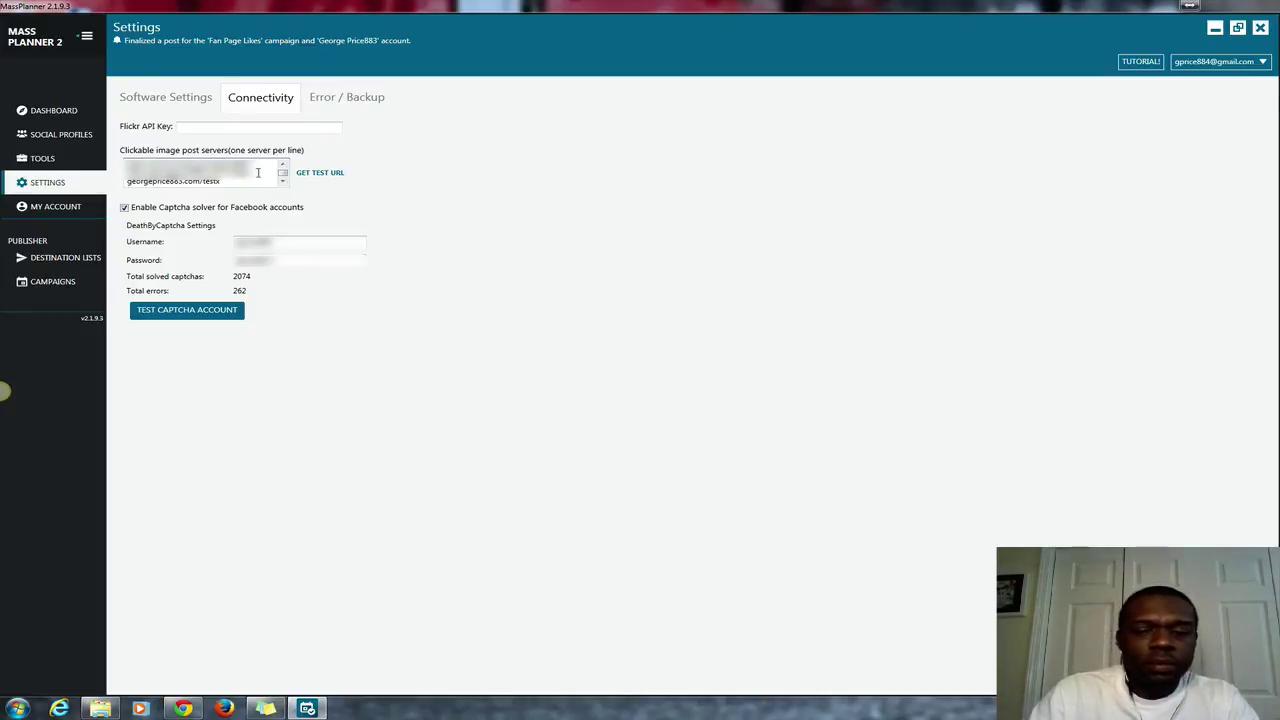
left_click(128, 181)
type("http://")
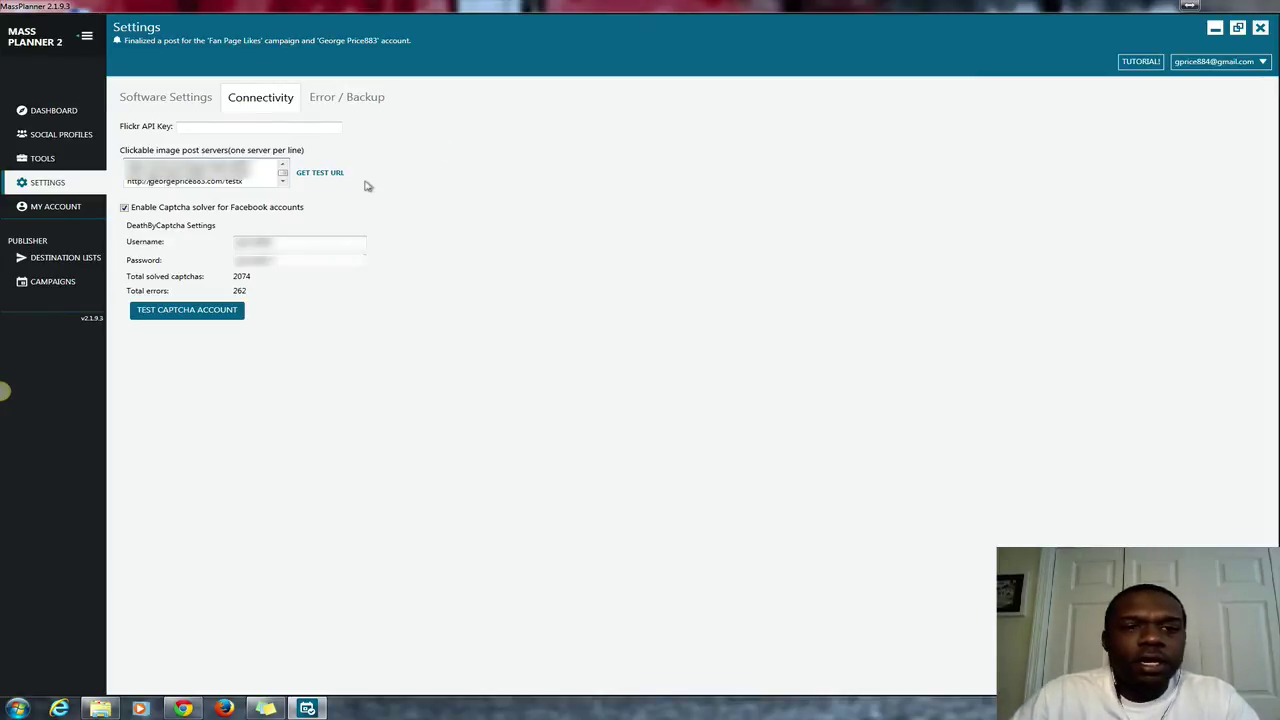
Step: Open the SOIS campaign's What To Publish section on the Clickable Image Post form
left_click(52, 283)
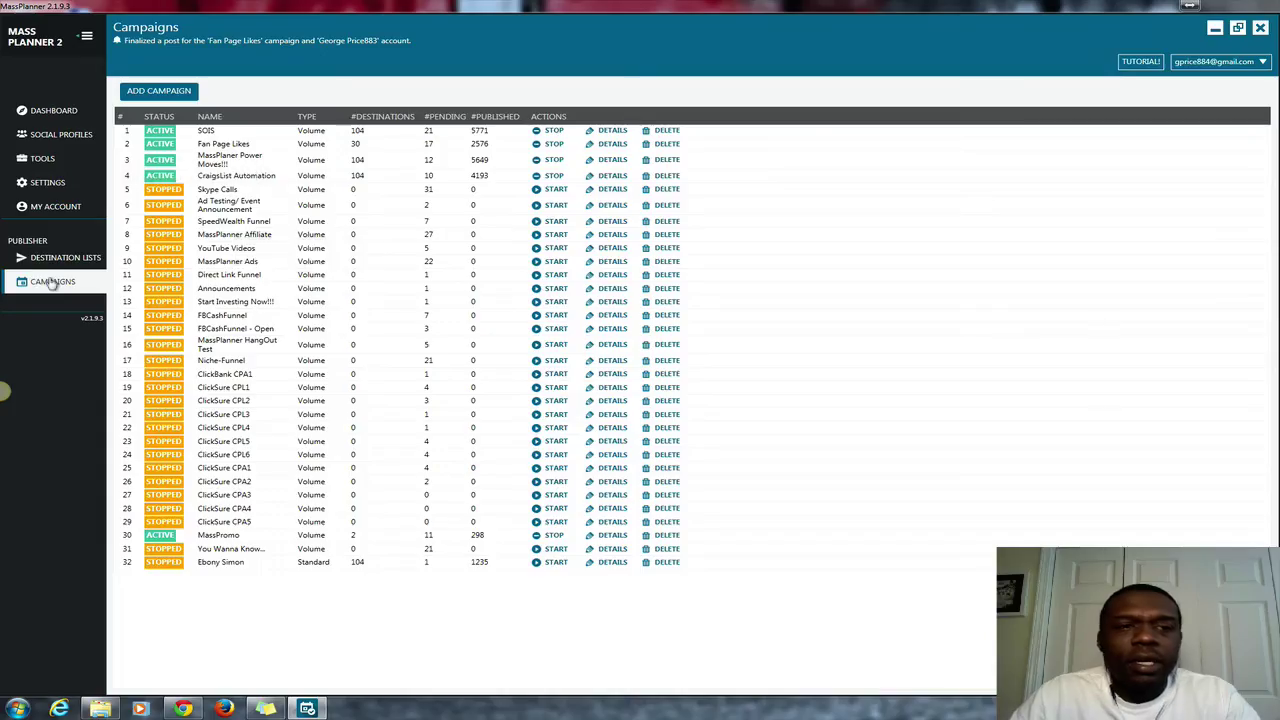
left_click(206, 132)
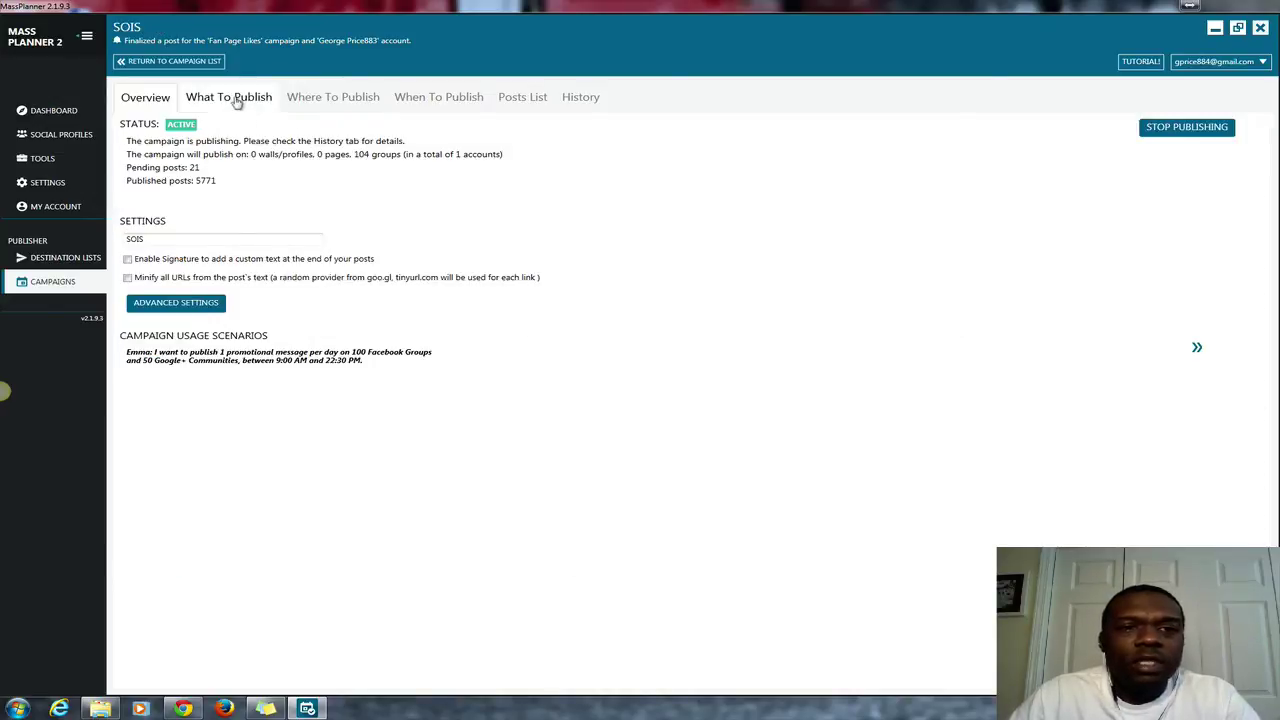
left_click(236, 101)
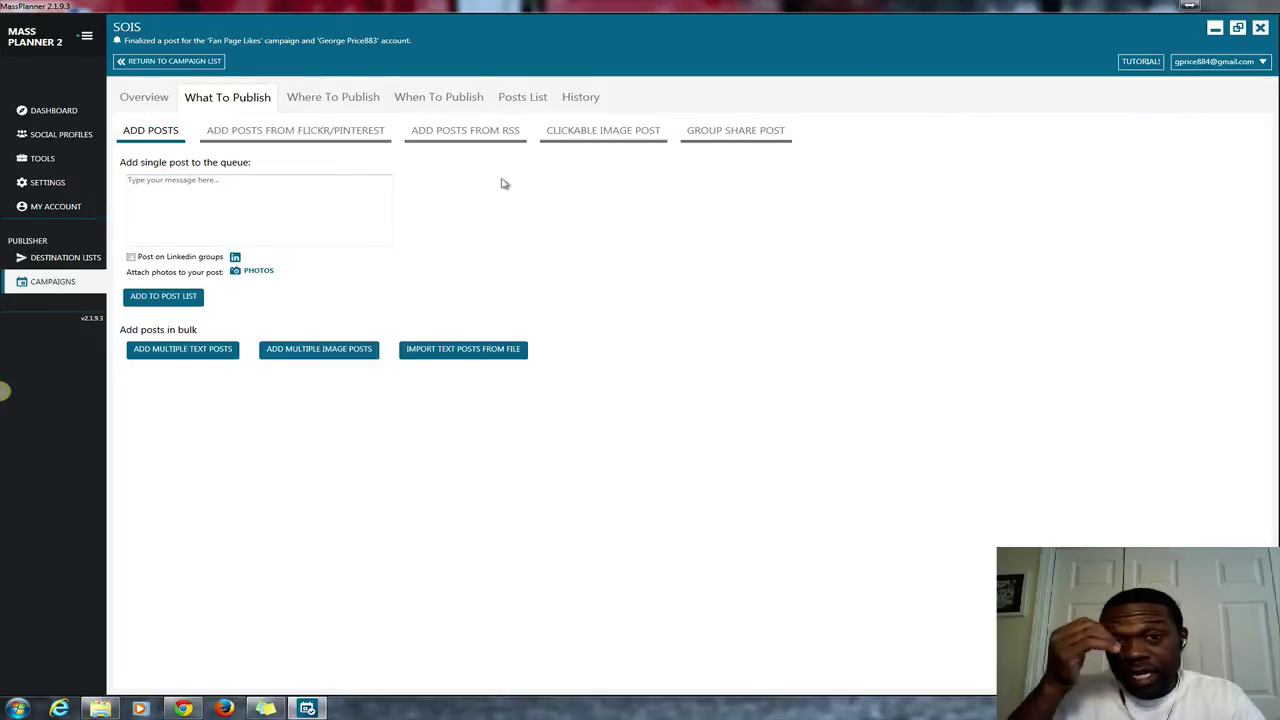
left_click(609, 136)
Step: Enter the message 'I want to post this....' and the title 'This is a Test'
left_click(220, 189)
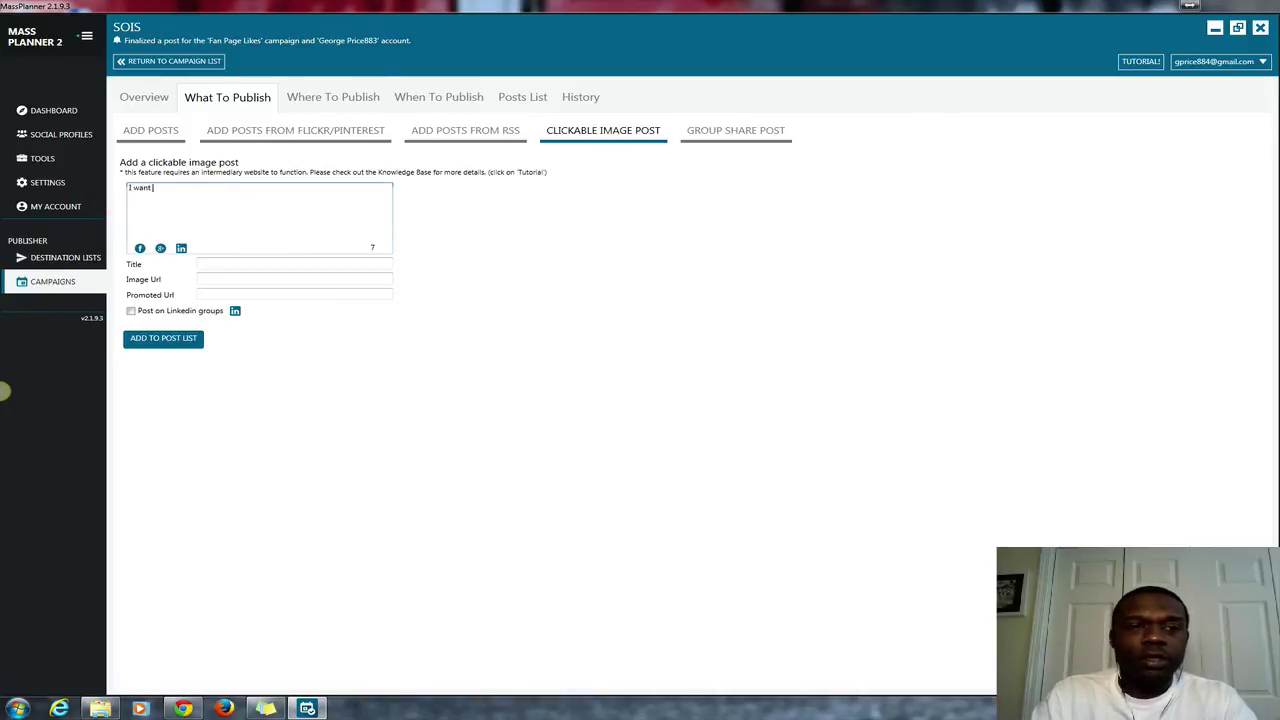
type("I want to post this....")
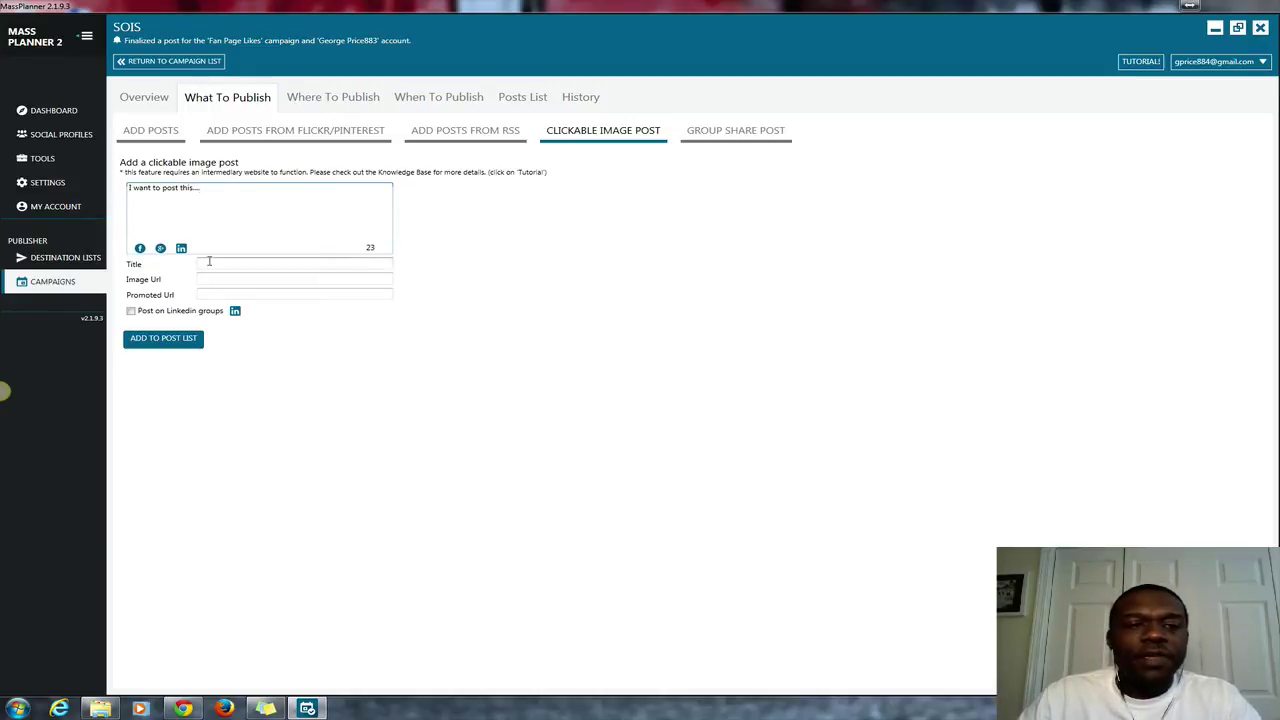
left_click(209, 261)
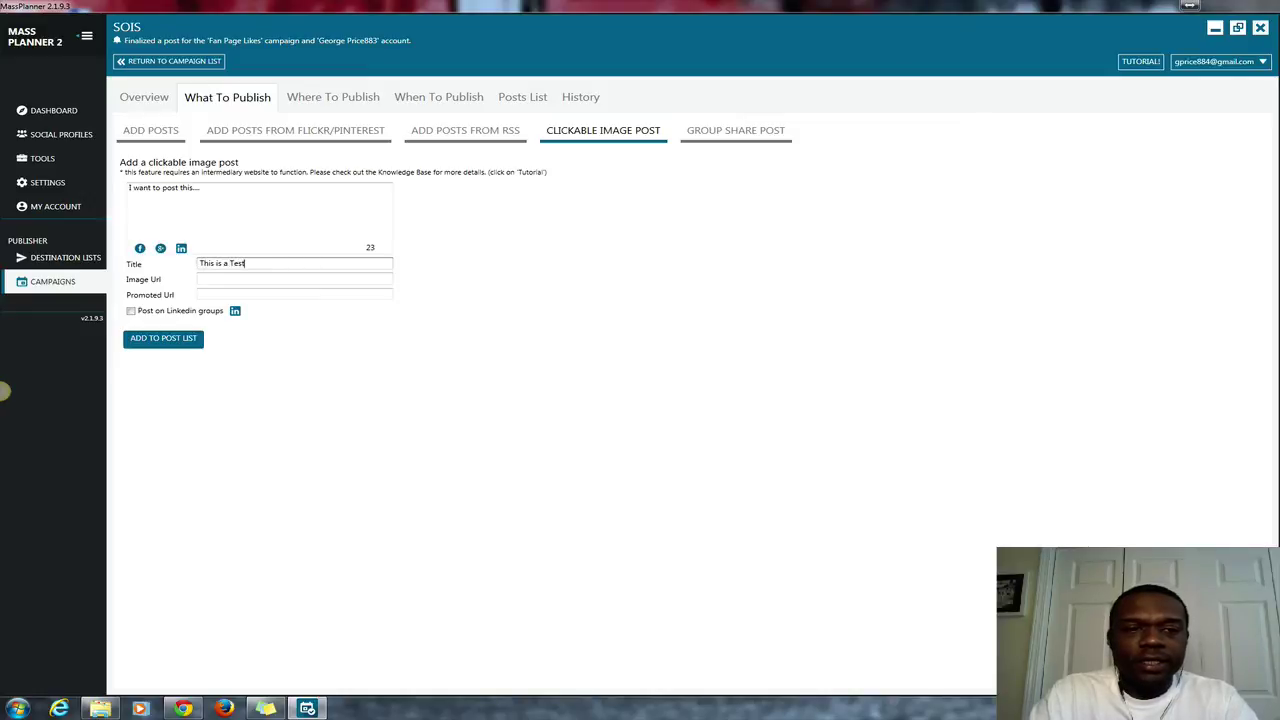
type("This is a Test")
left_click(213, 279)
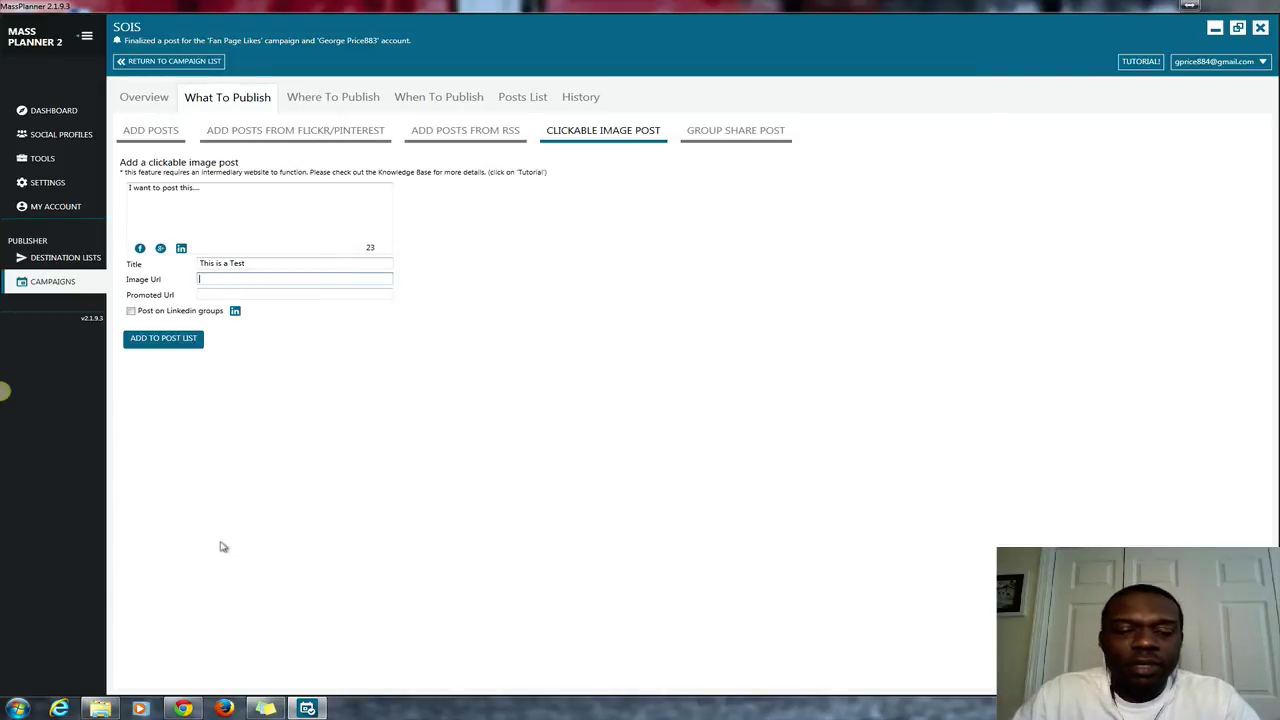
left_click(183, 708)
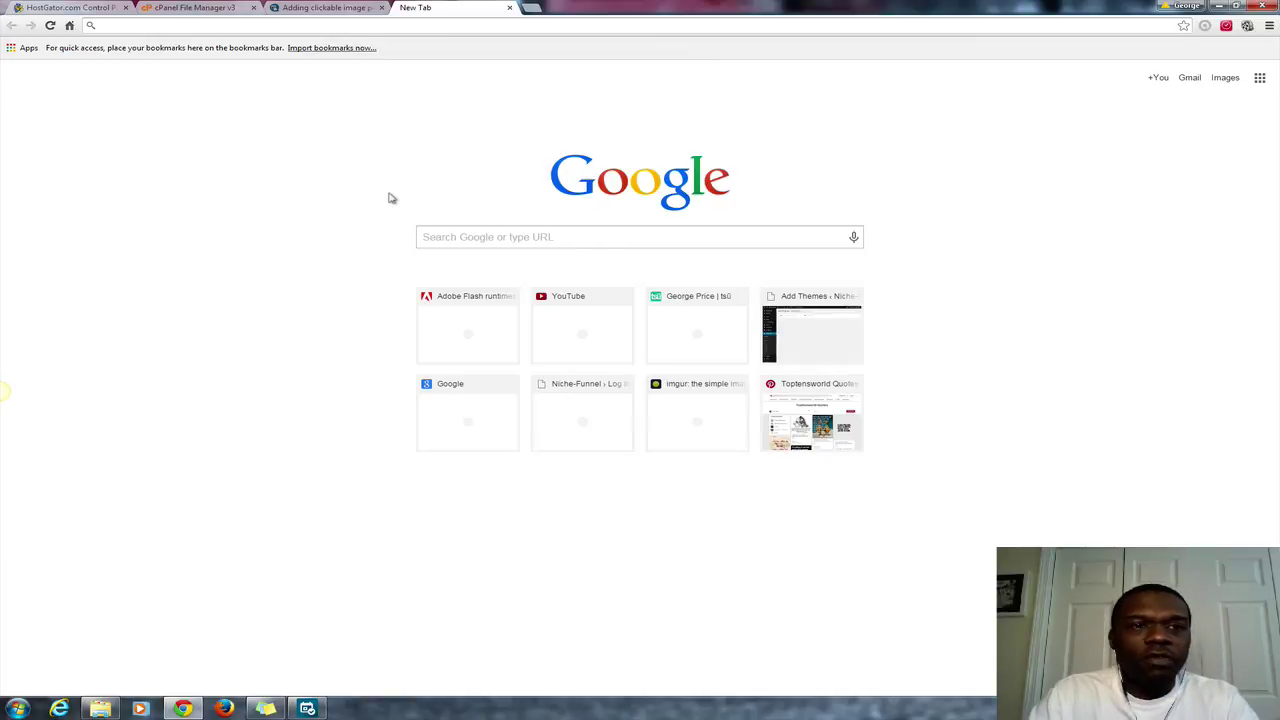
type("im")
key("Return")
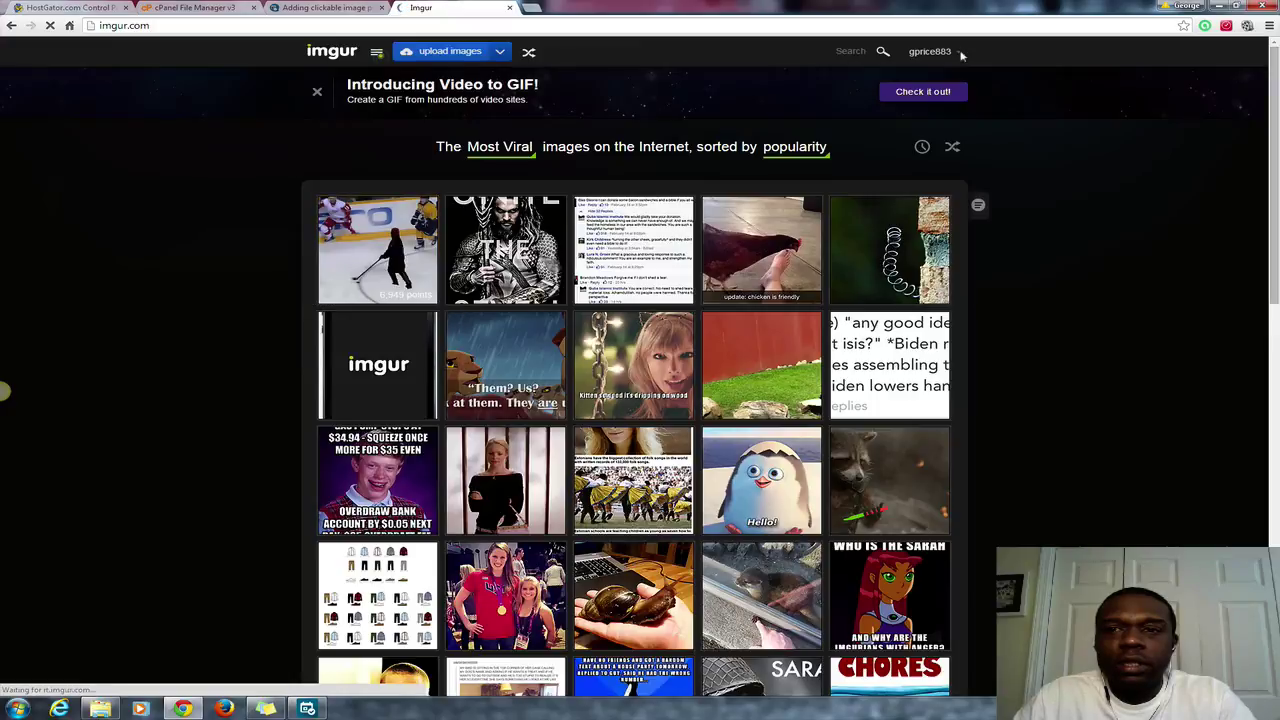
left_click(958, 53)
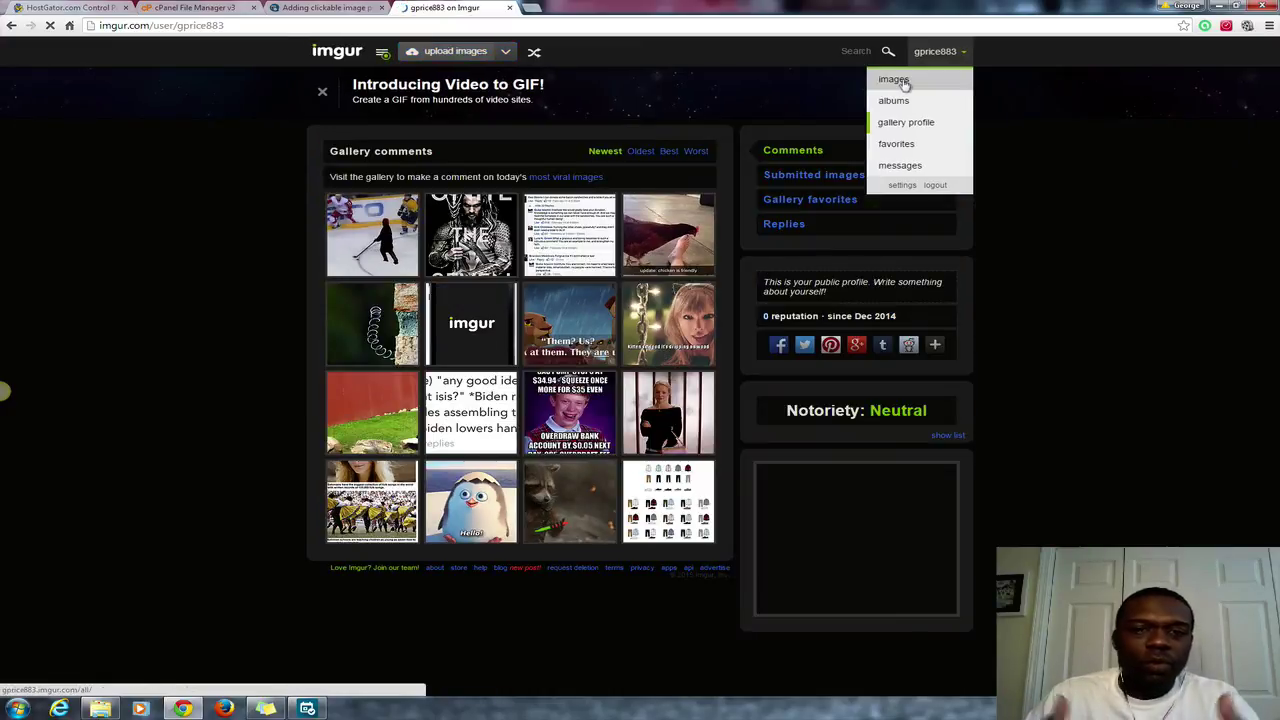
left_click(904, 82)
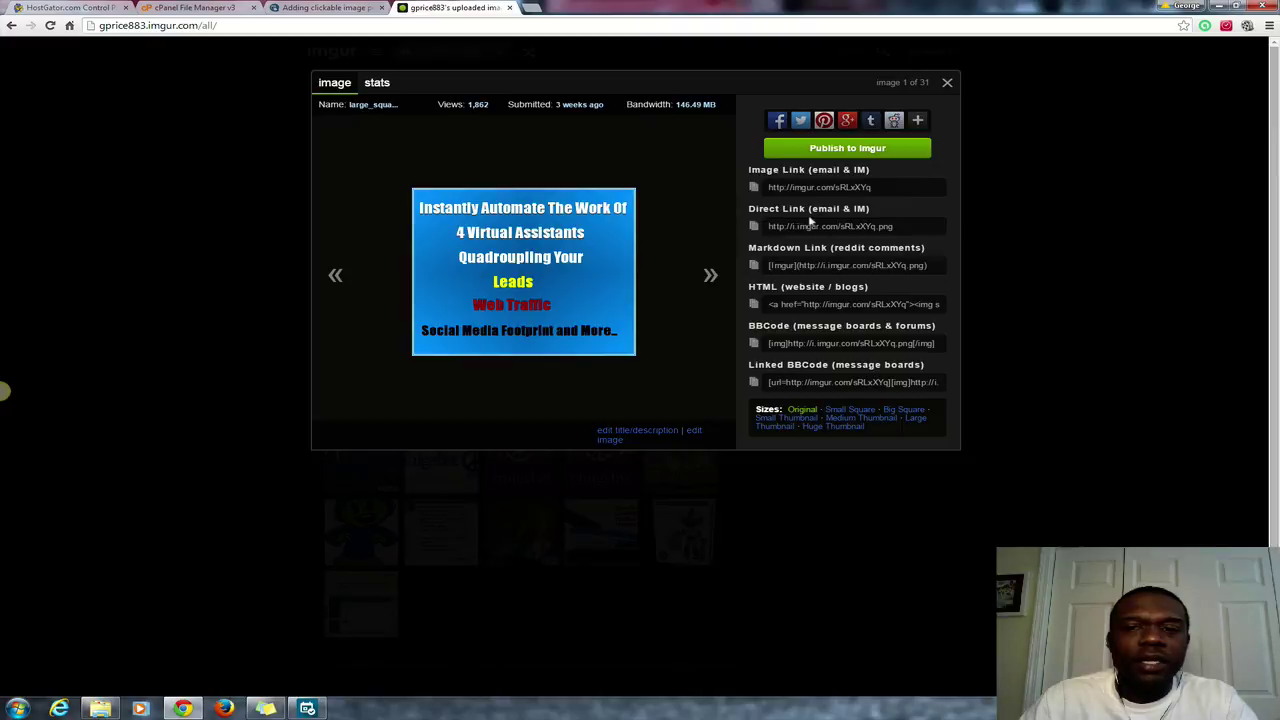
left_click(755, 228)
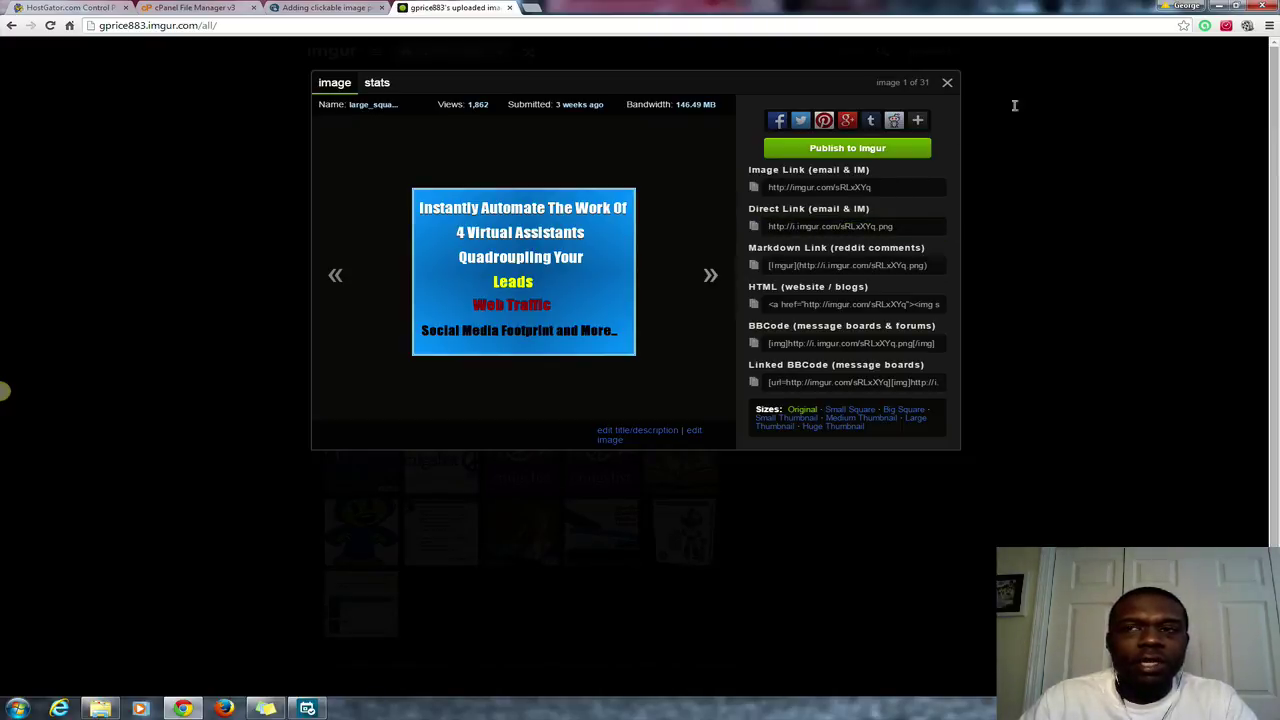
left_click(1222, 8)
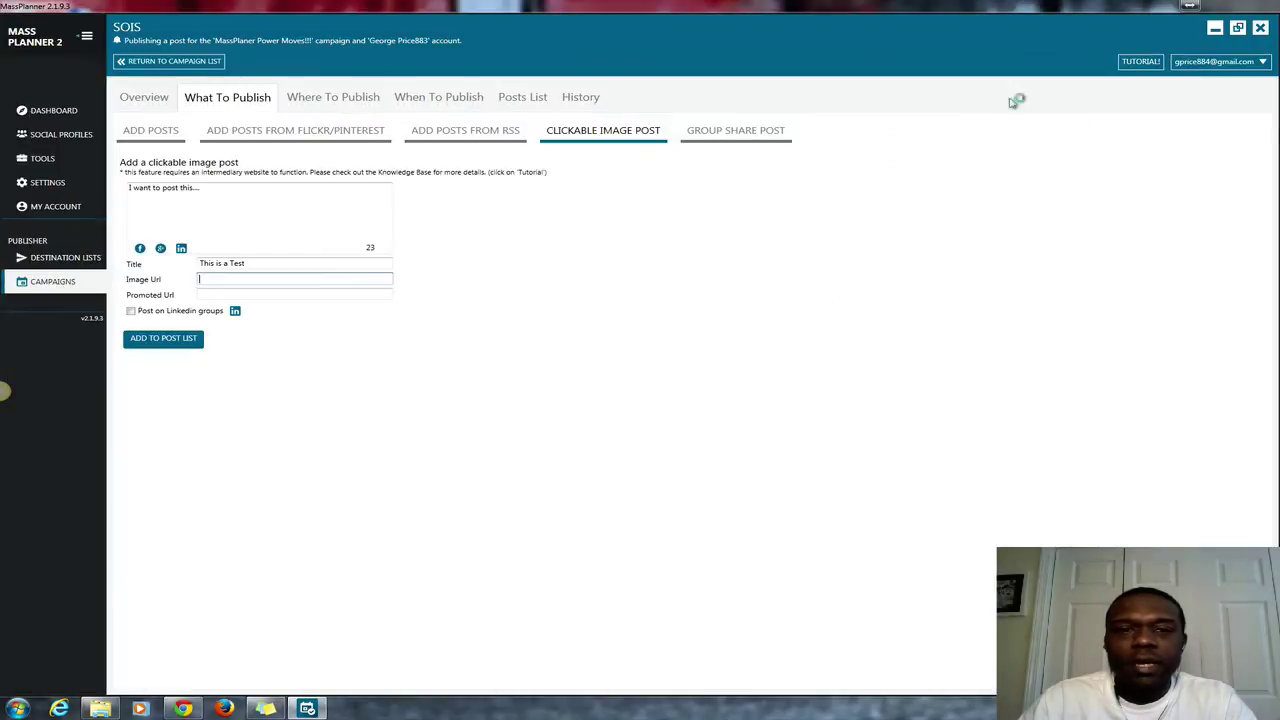
left_click(230, 280)
right_click(229, 280)
left_click(262, 318)
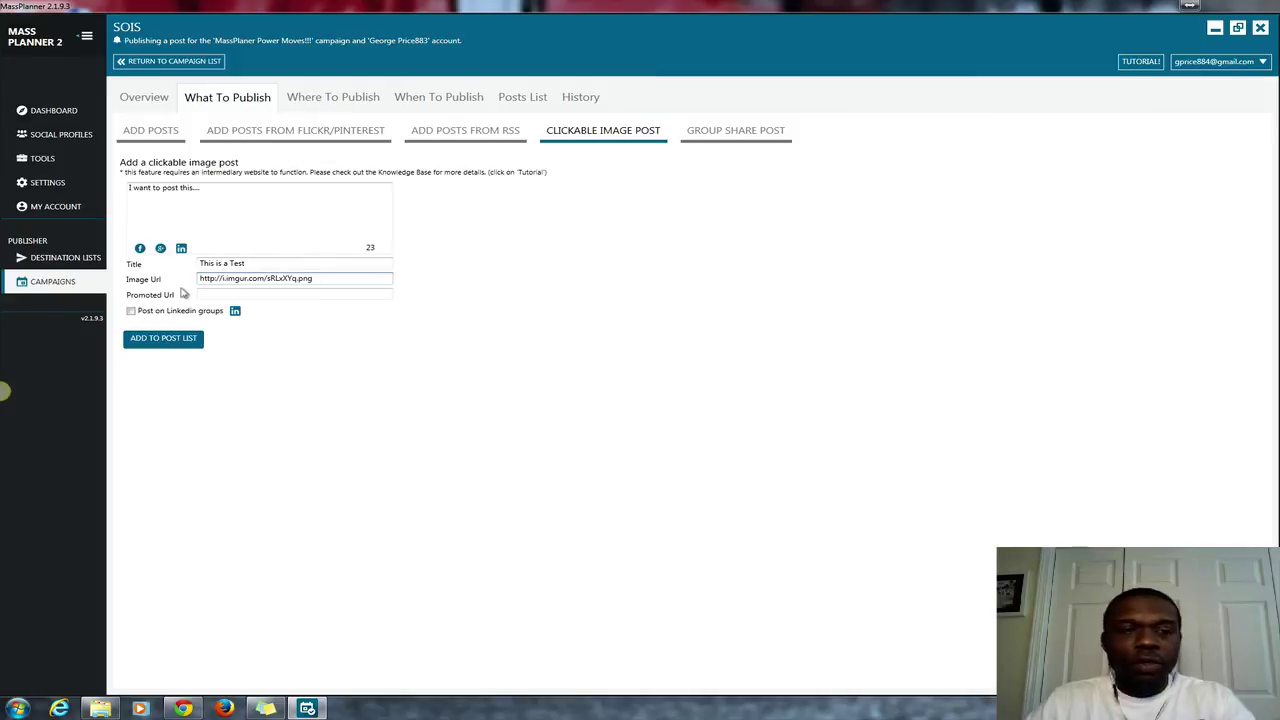
left_click(227, 294)
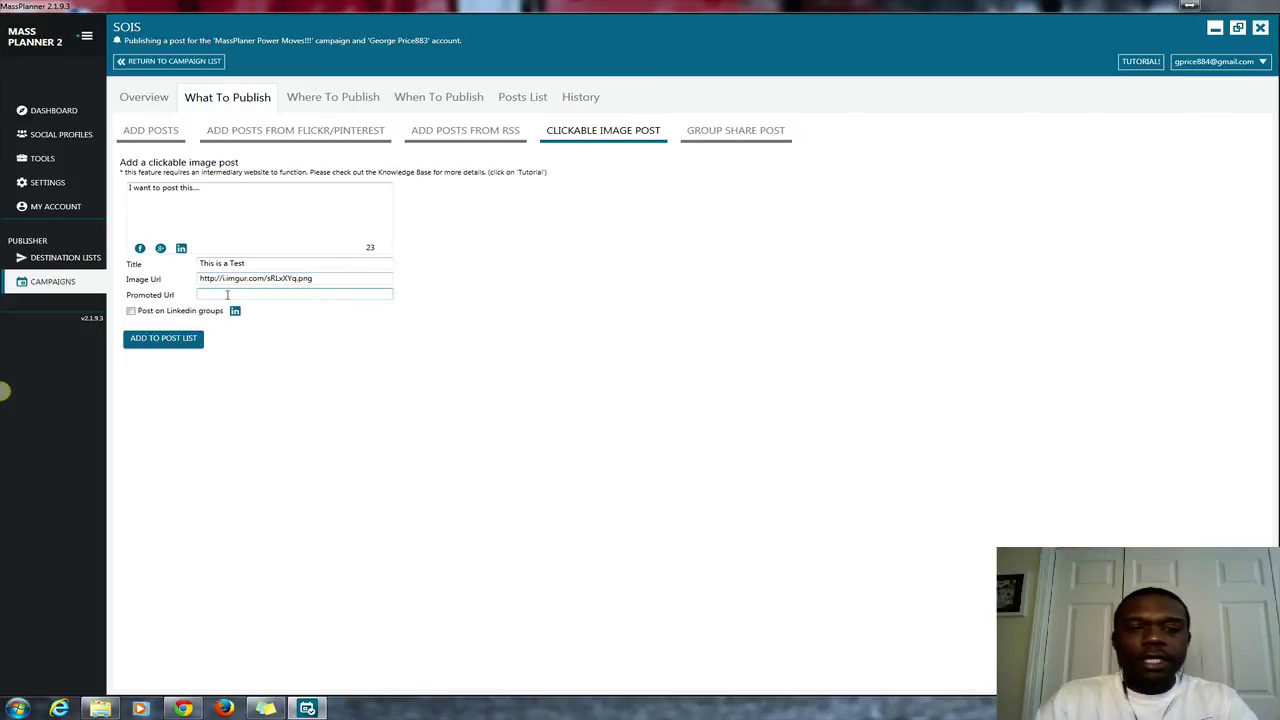
type("w")
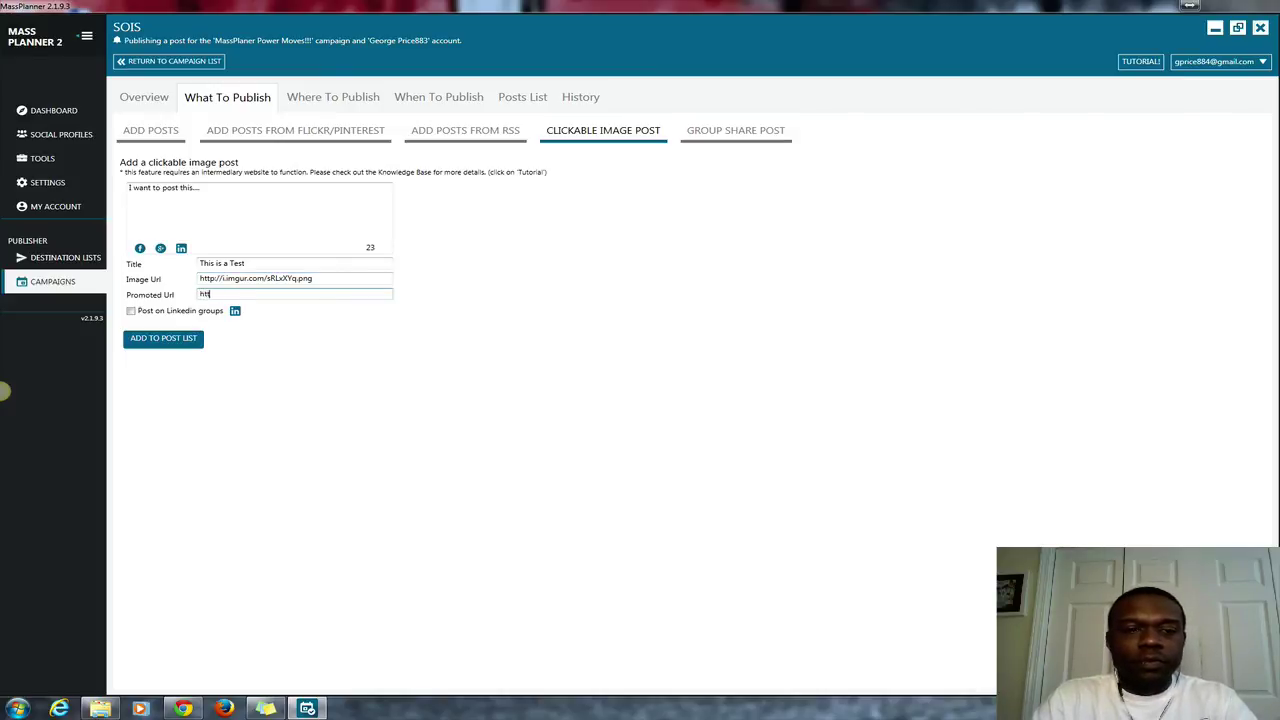
type("ww.google.com")
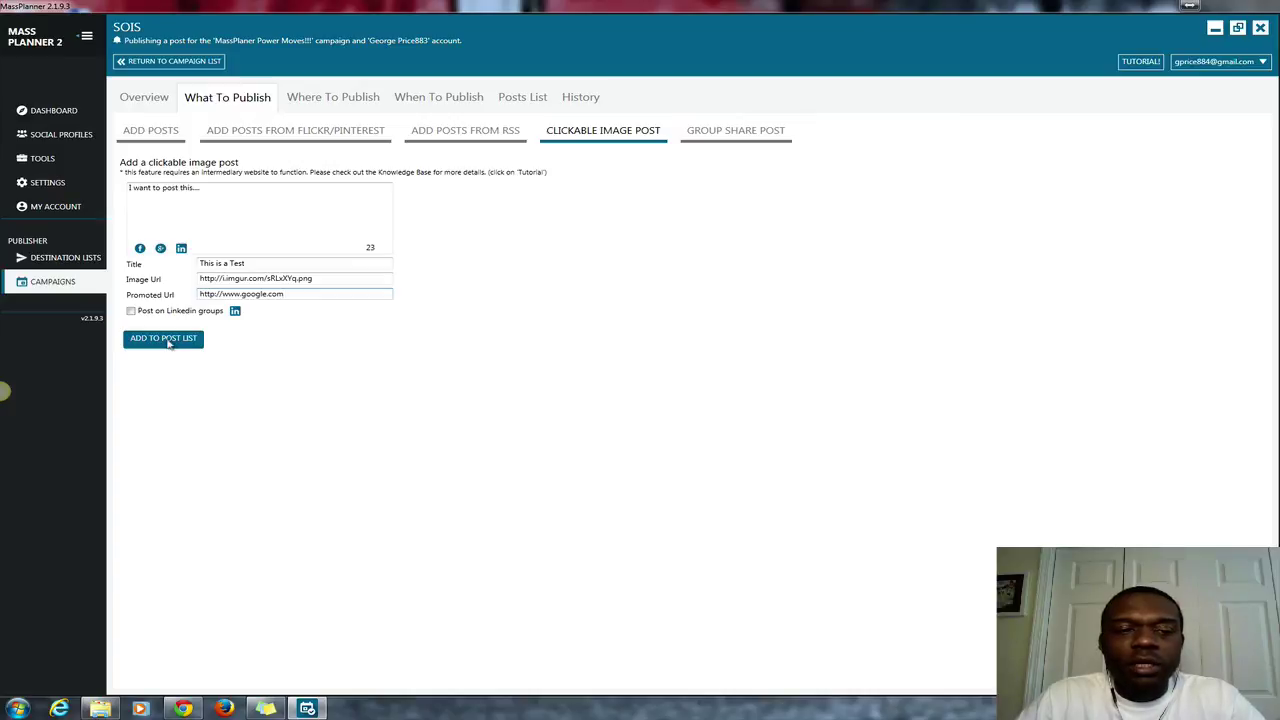
left_click(159, 345)
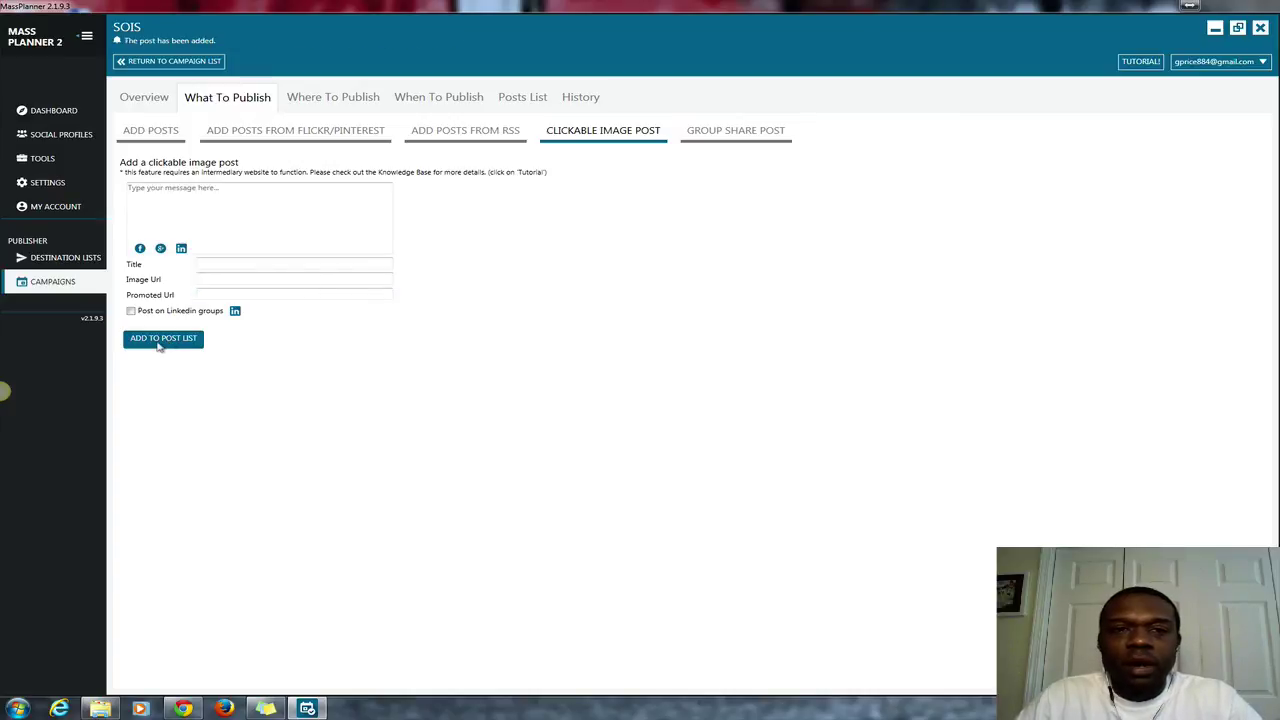
Step: Confirm post #22 'I want to post this…' in SOIS's posts list, then switch to the Mac desktop
left_click(539, 103)
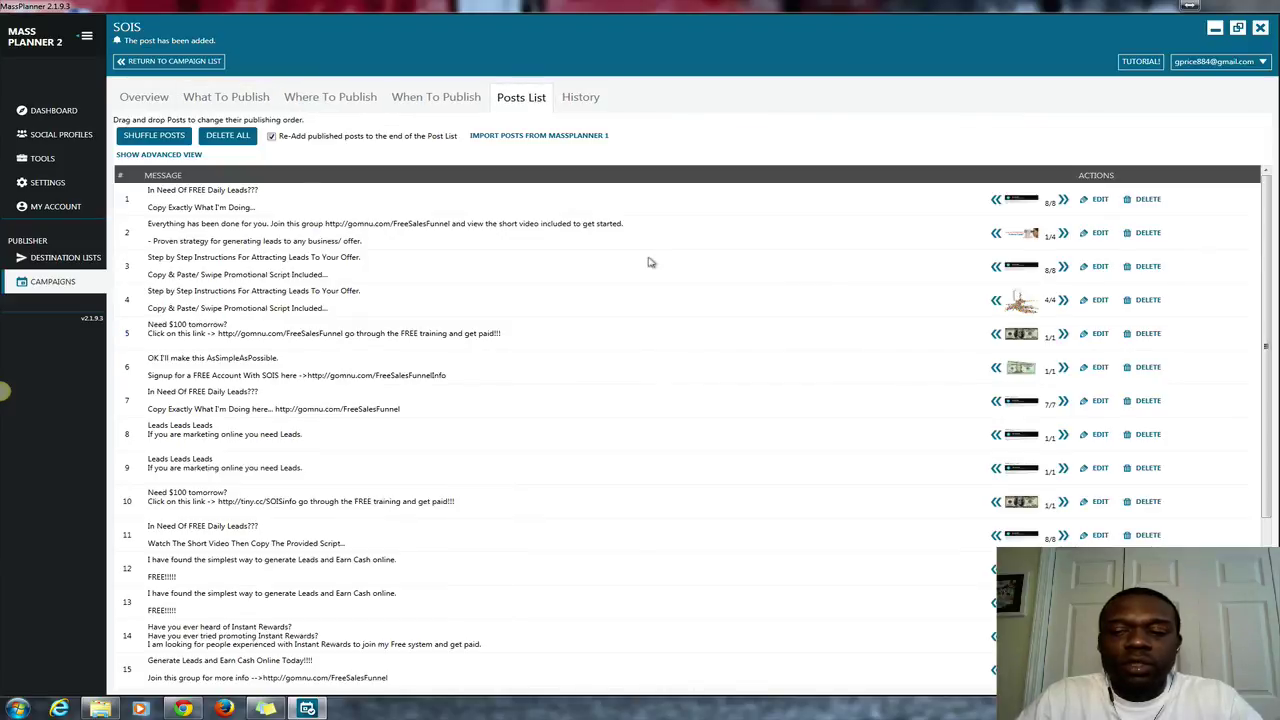
scroll(650, 263, "down", 3)
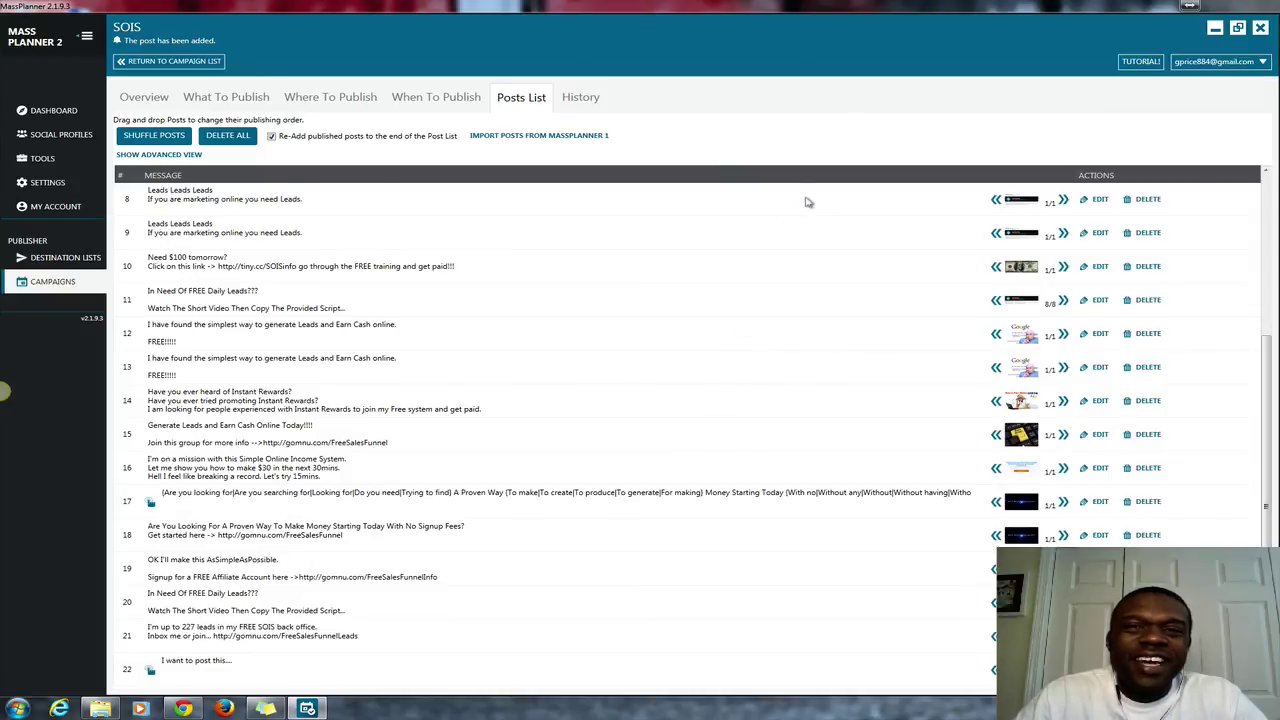
key("ctrl+Left")
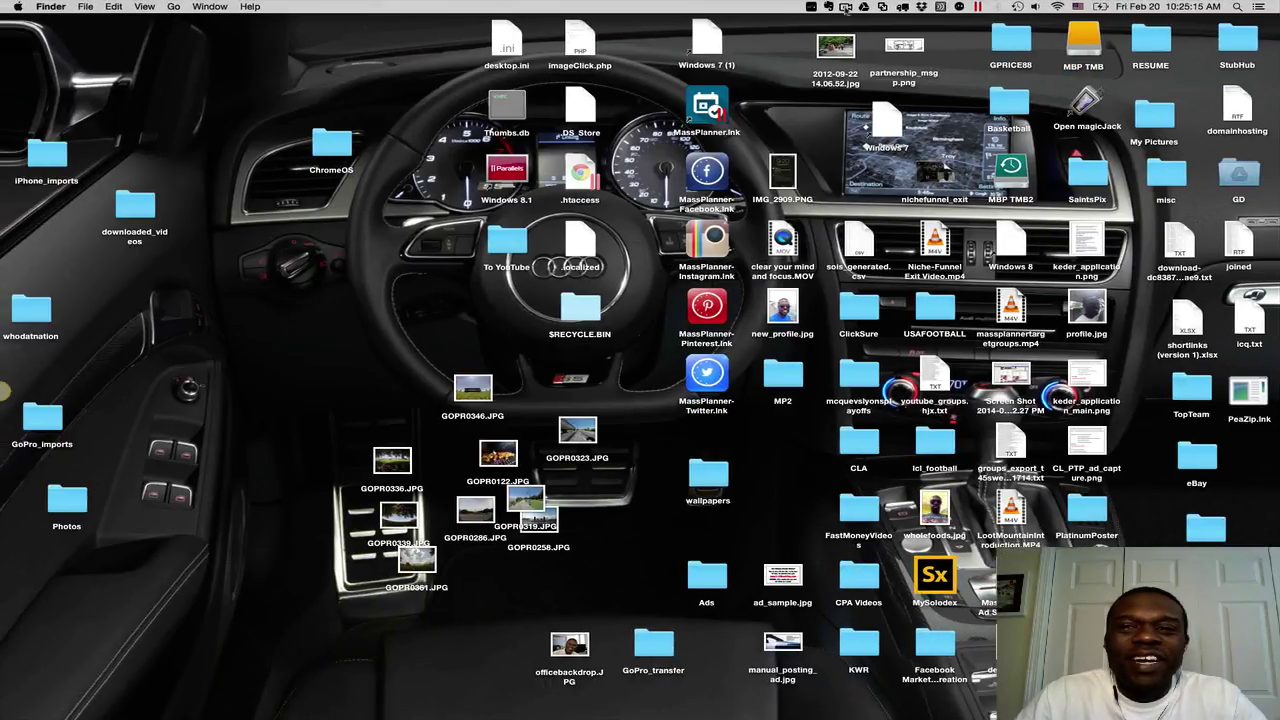